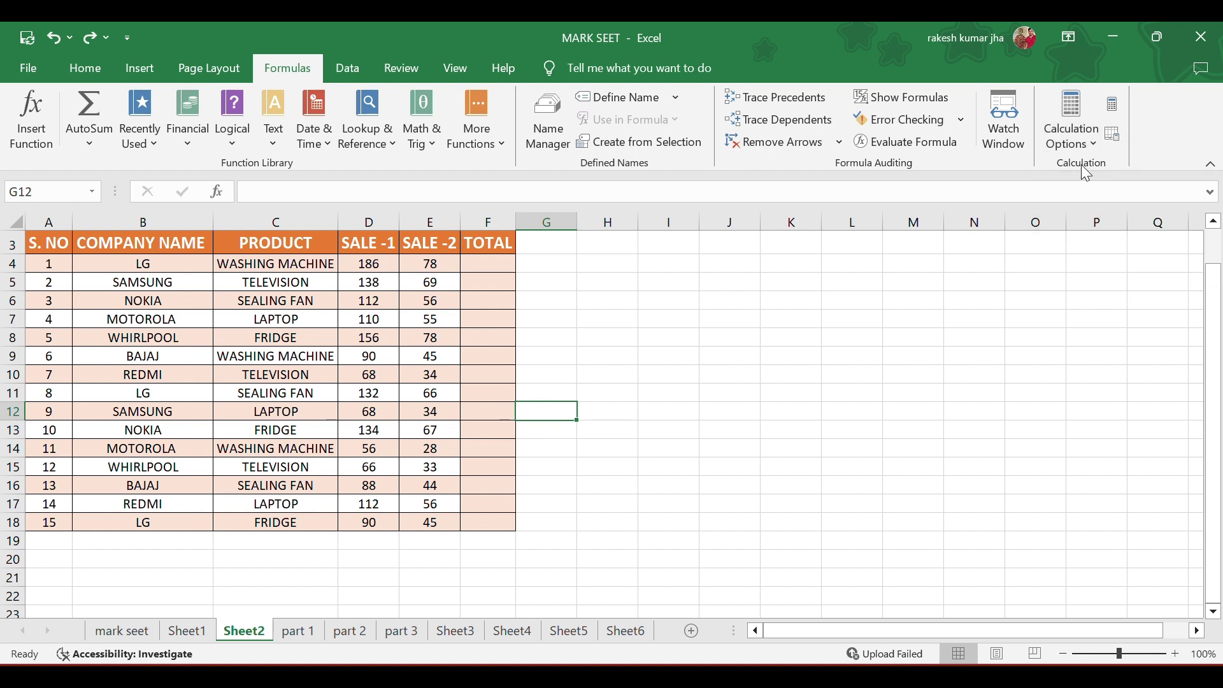
{"action": "left_click", "coordinate": [1078, 147]}
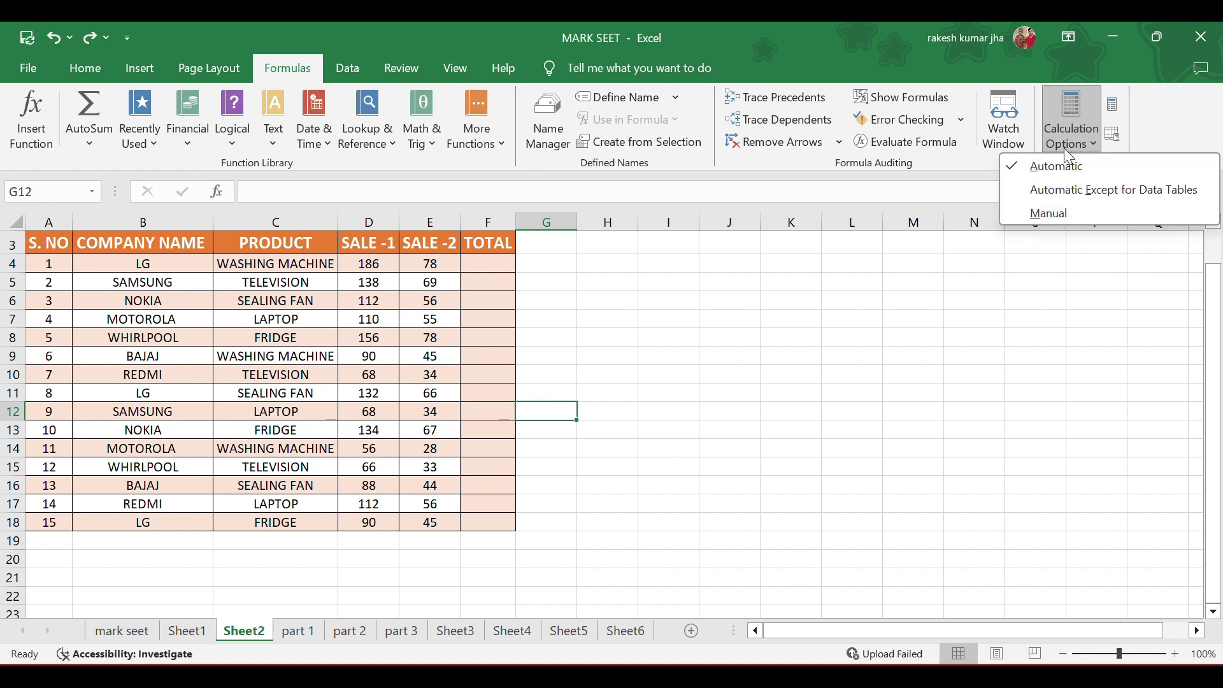
{"action": "left_click", "coordinate": [1058, 143]}
{"action": "left_click", "coordinate": [1059, 144]}
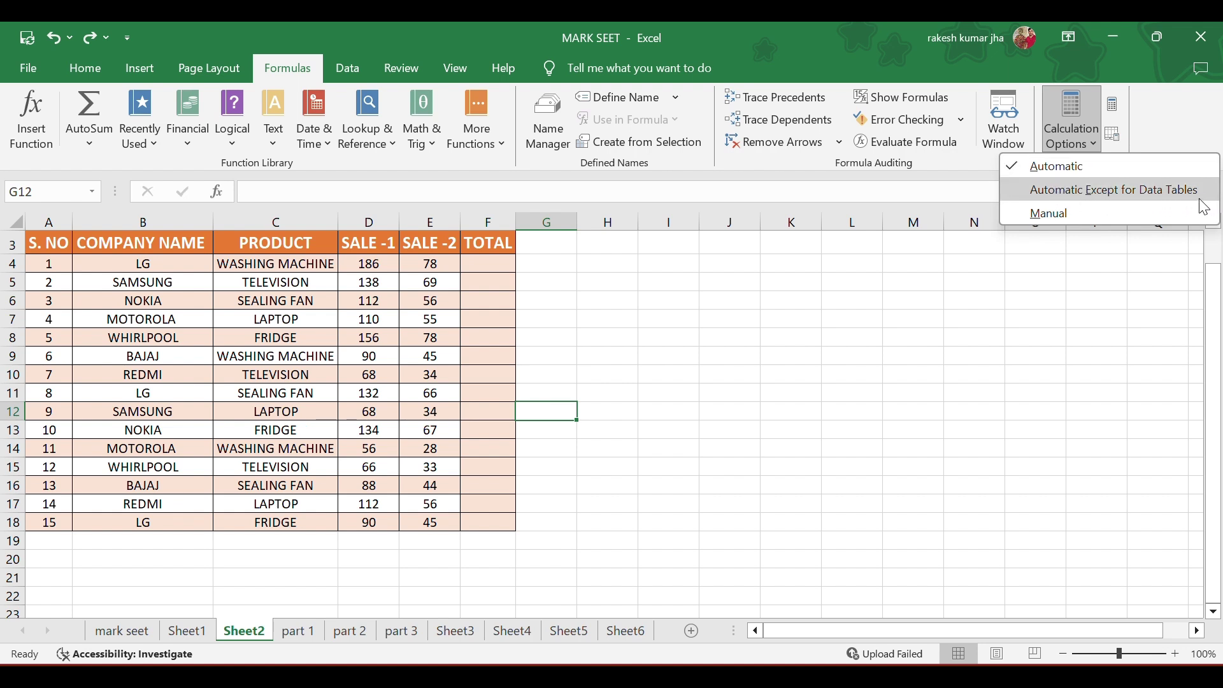
{"action": "left_click", "coordinate": [1068, 143]}
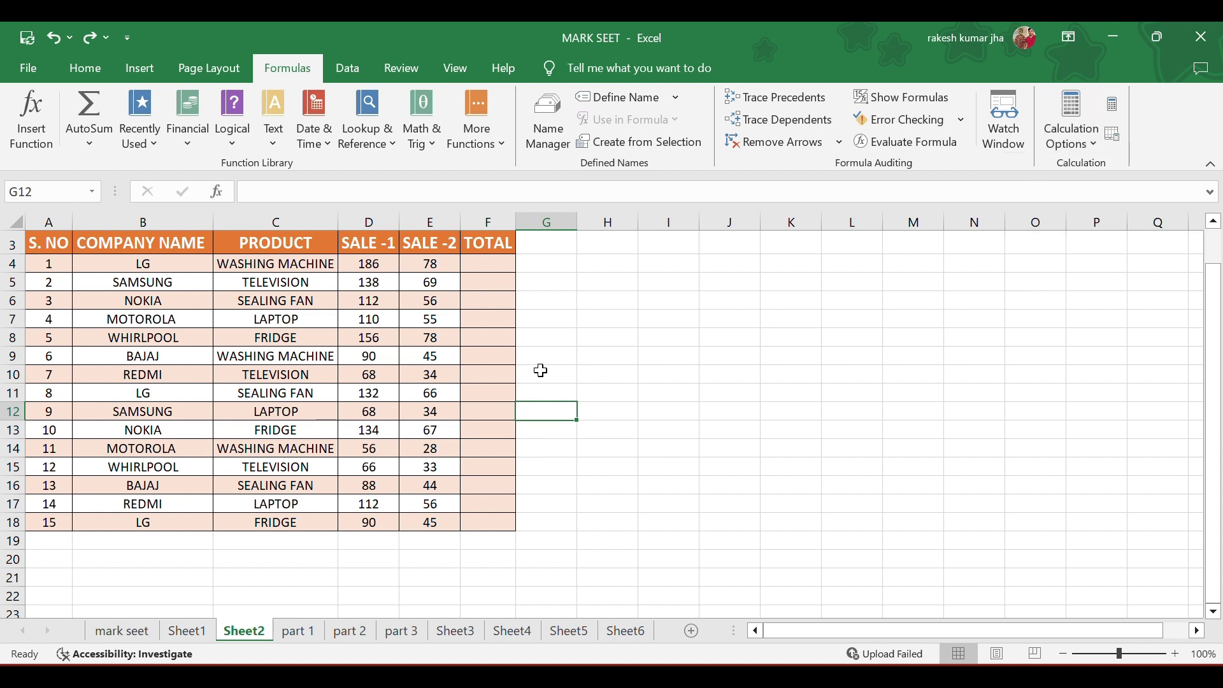
{"action": "left_click", "coordinate": [430, 355]}
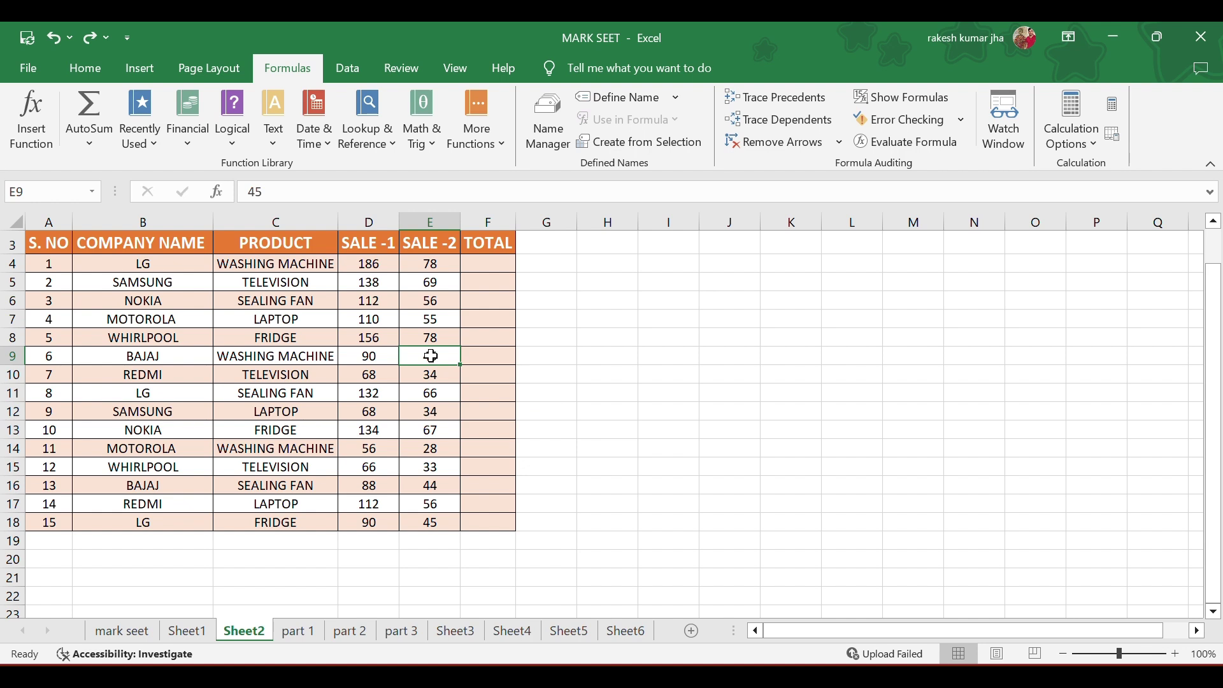
{"action": "left_click", "coordinate": [476, 356]}
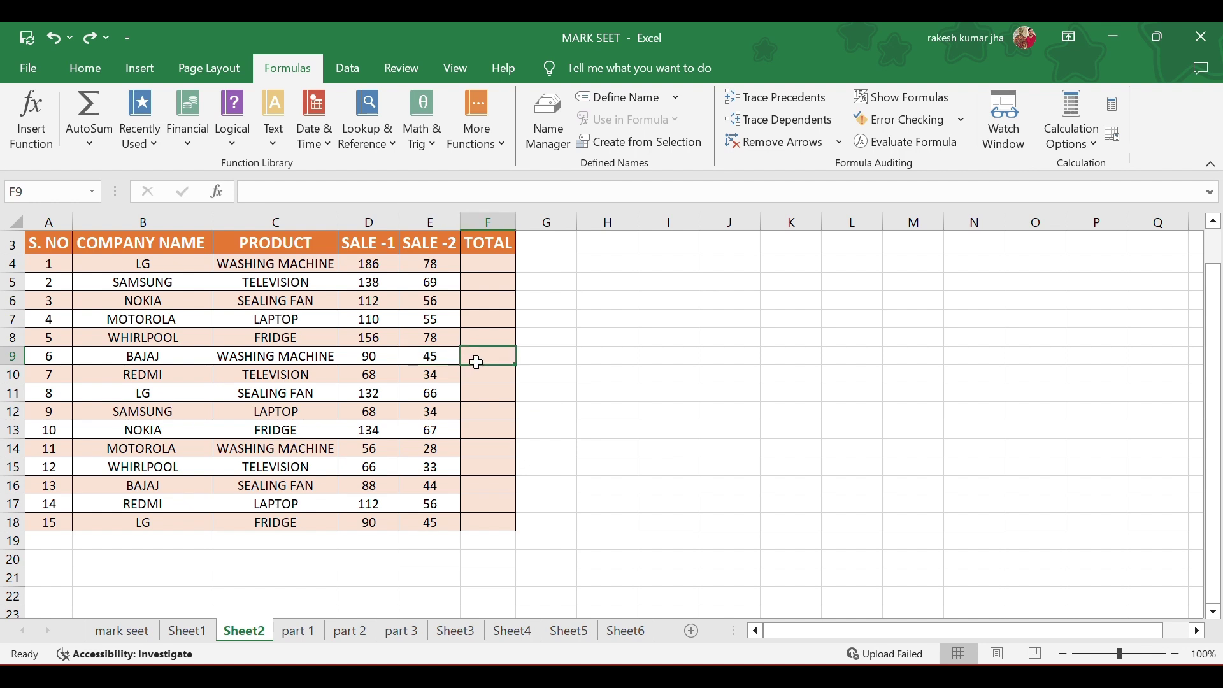
{"action": "left_click", "coordinate": [1081, 146]}
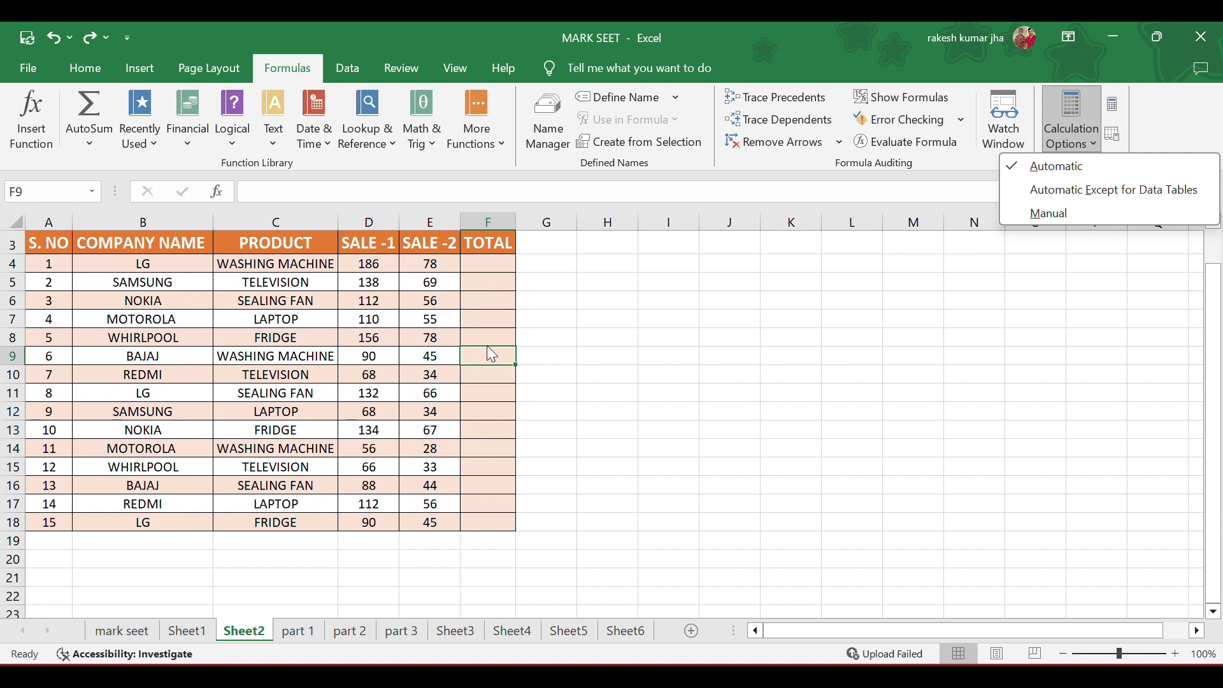
Enter the formula =SUM(D4:E4) in cell F4 to total the first row's two sales values
{"action": "left_click", "coordinate": [480, 265]}
{"action": "left_click", "coordinate": [479, 265]}
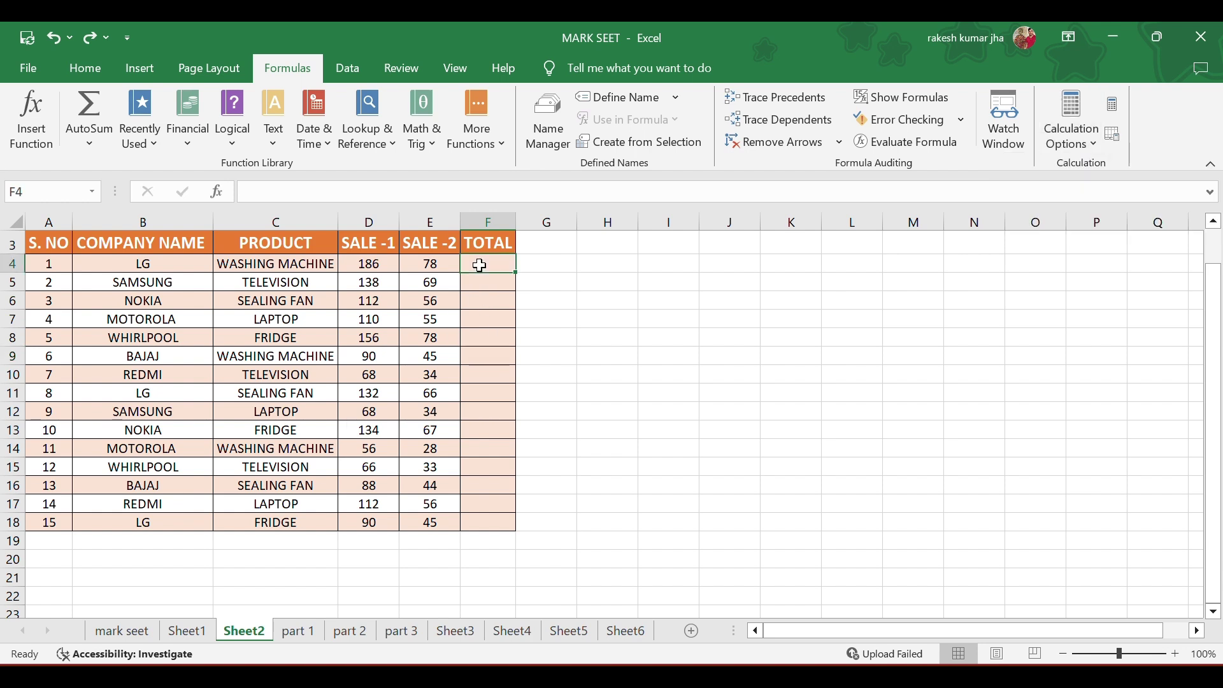
{"action": "type", "text": "="}
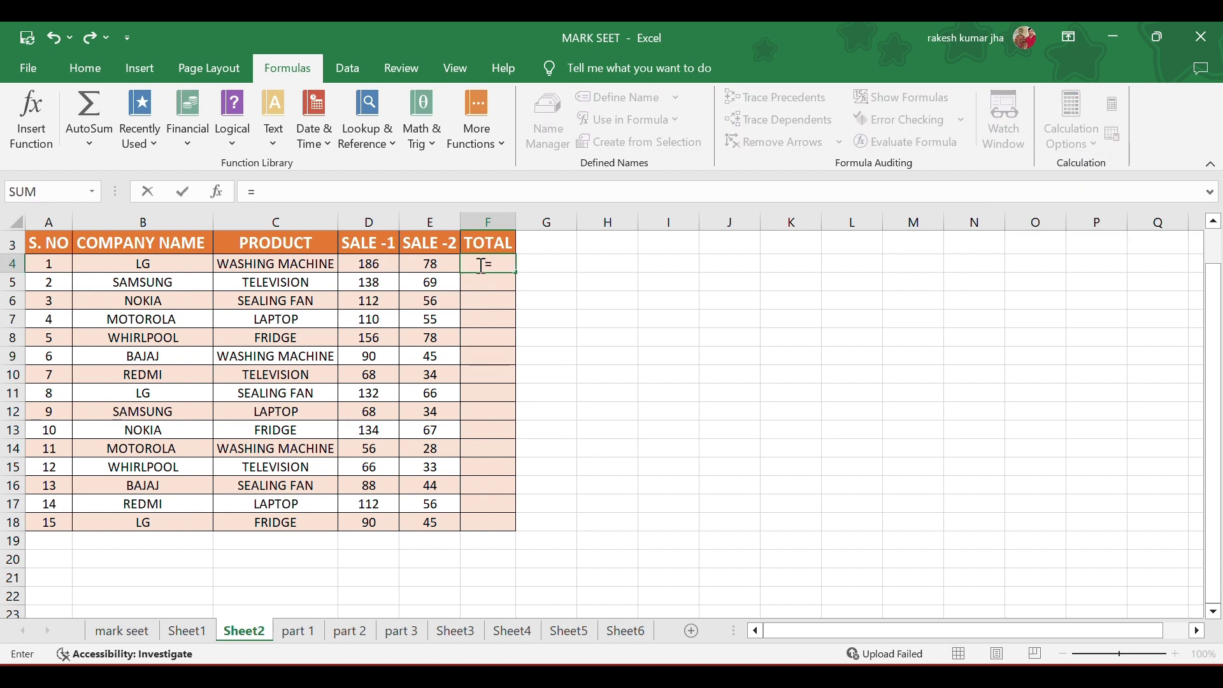
{"action": "type", "text": "sumq"}
{"action": "key", "text": "BackSpace"}
{"action": "key", "text": "Tab"}
{"action": "left_click_drag", "start_coordinate": [365, 263], "coordinate": [422, 268]}
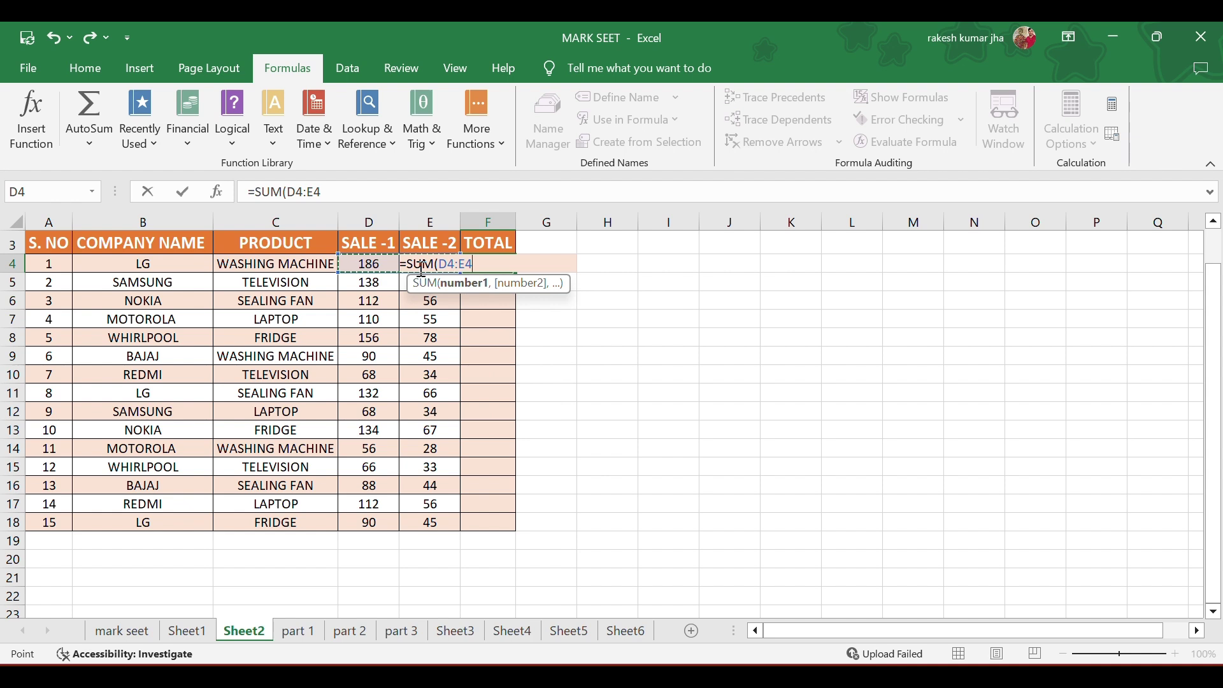
{"action": "key", "text": "Return"}
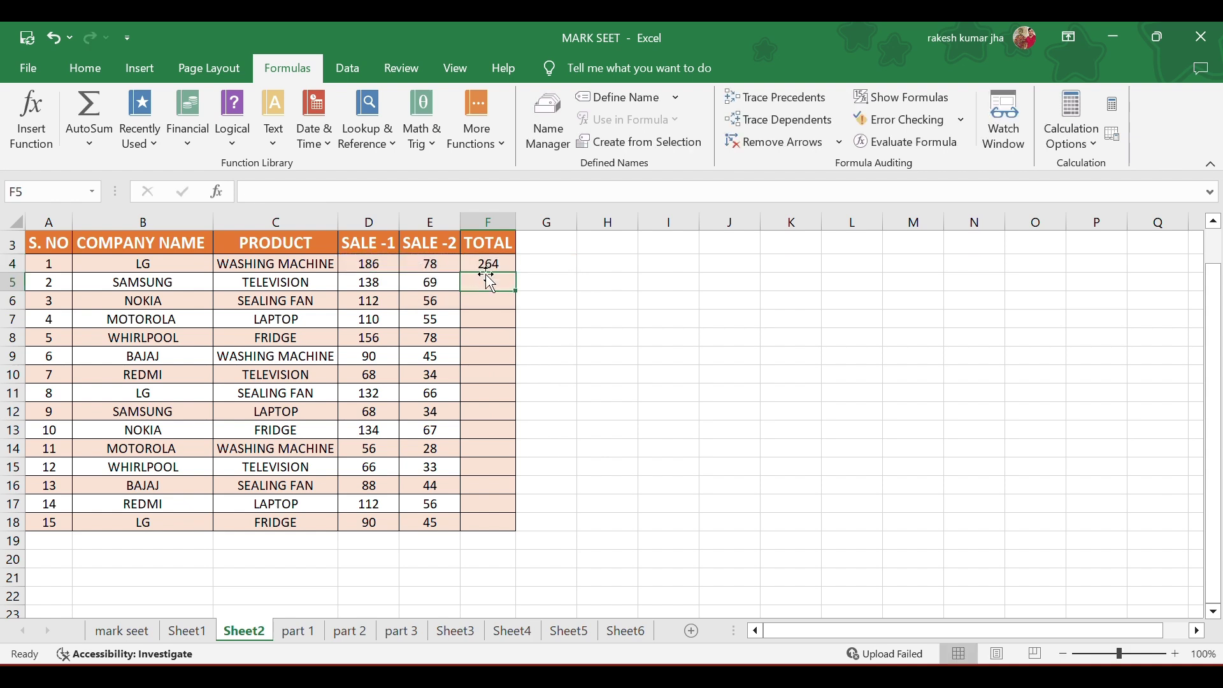
Replace the first row's SALE -2 value in cell E4 with 100
{"action": "left_click", "coordinate": [428, 265]}
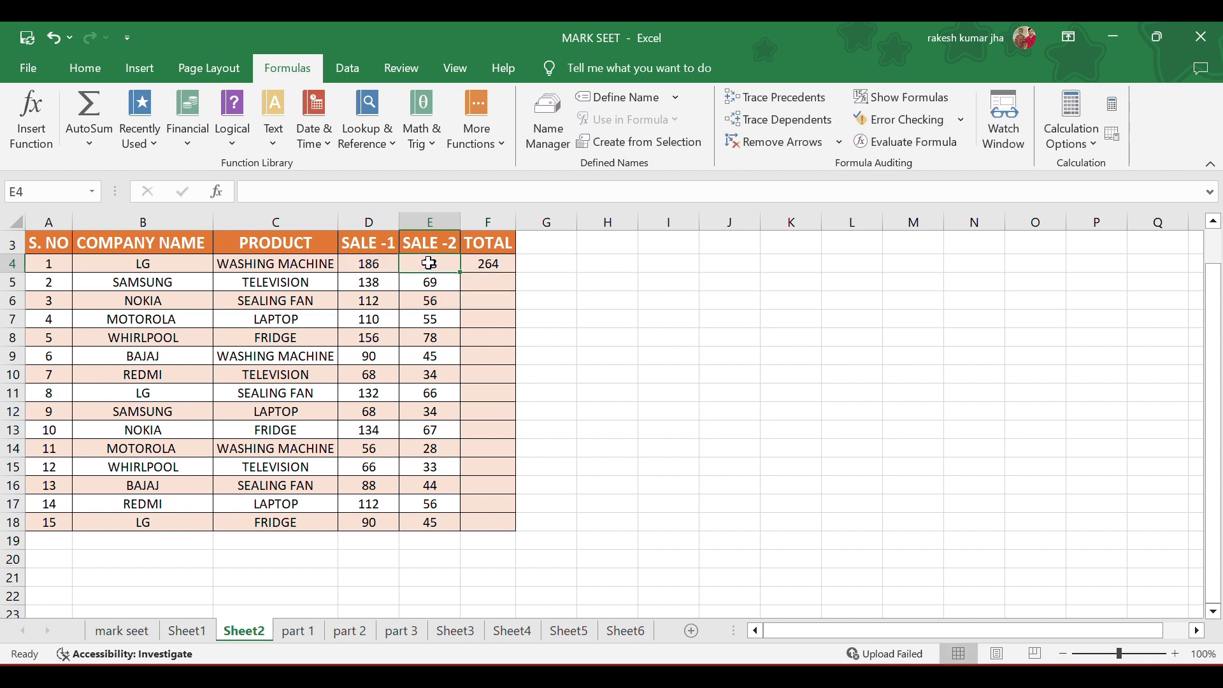
{"action": "double_click", "coordinate": [430, 263]}
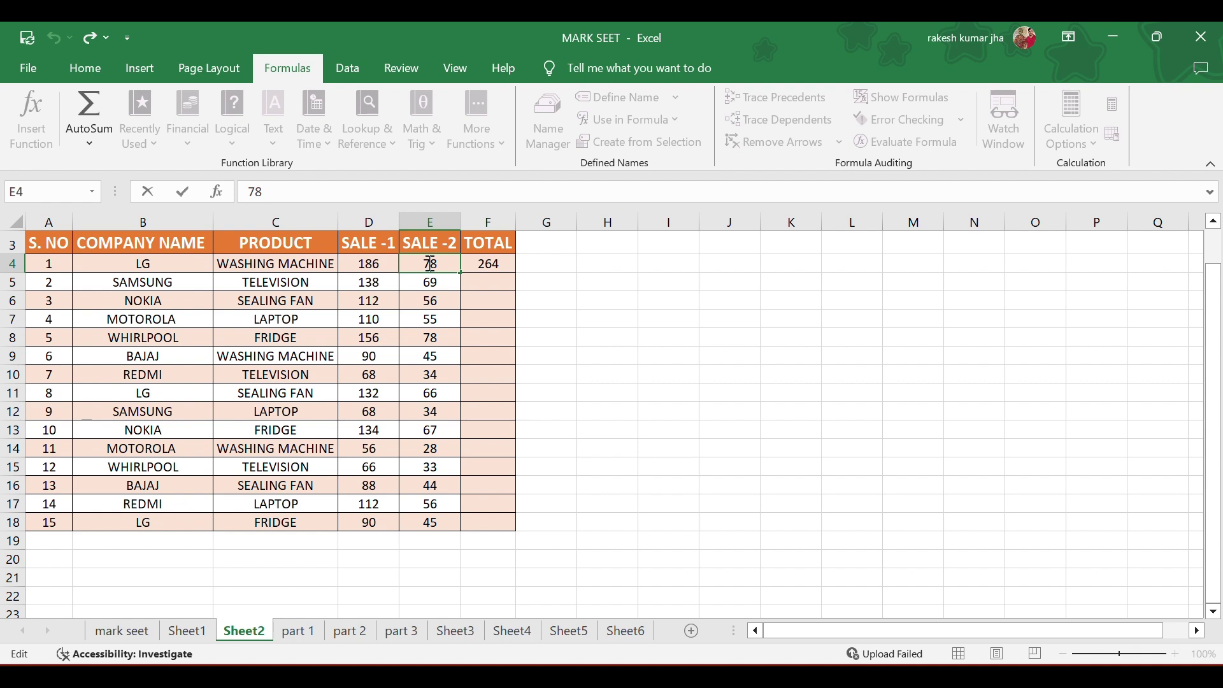
{"action": "key", "text": "BackSpace"}
{"action": "key", "text": "BackSpace"}
{"action": "type", "text": "100"}
{"action": "key", "text": "Return"}
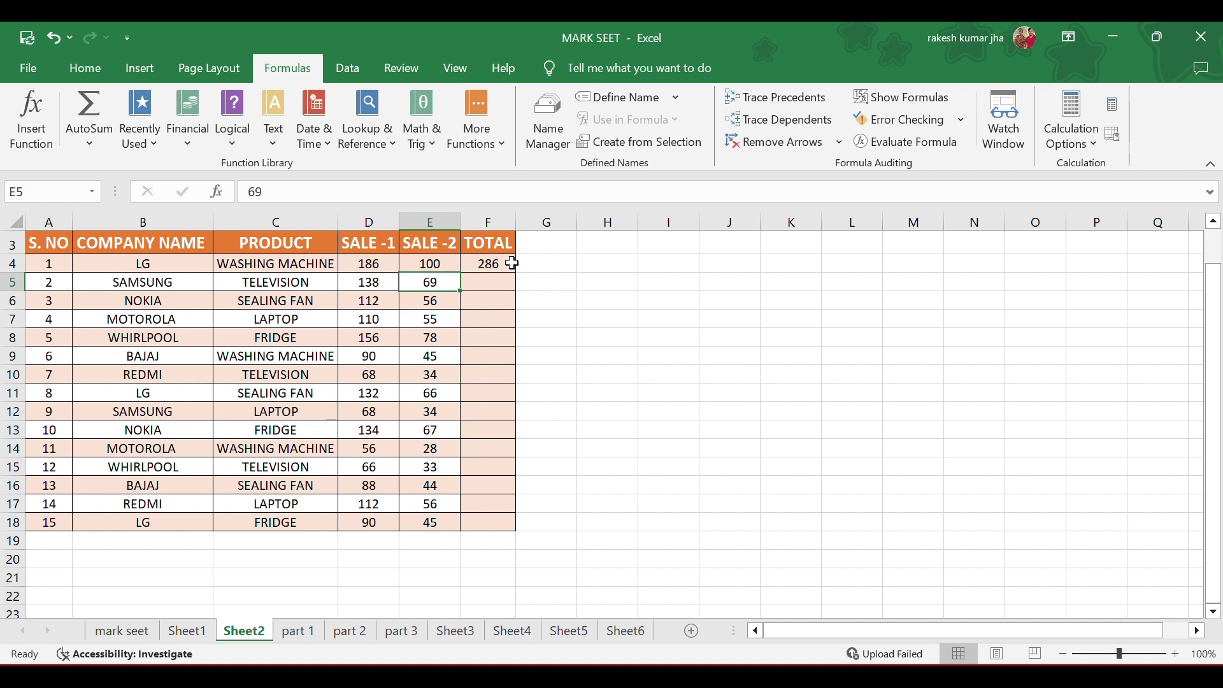
Set the SALE -2 value in cell E4 to 1000 and check the total in F4
{"action": "left_click", "coordinate": [440, 265]}
{"action": "double_click", "coordinate": [439, 264]}
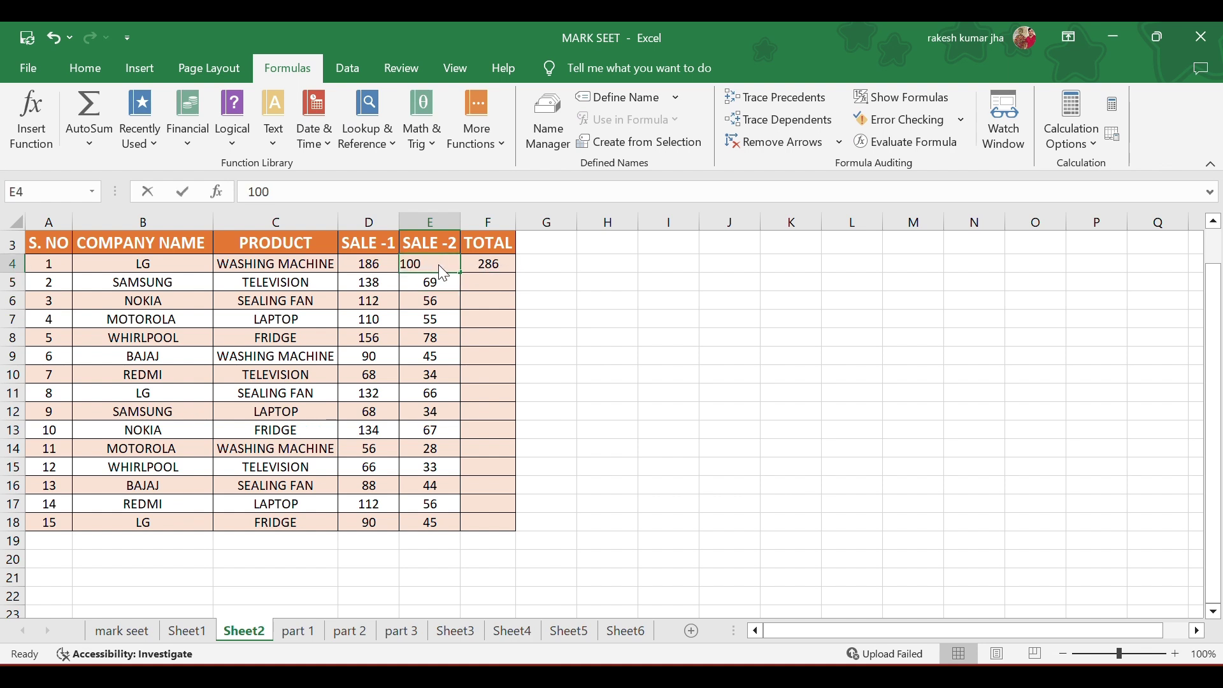
{"action": "type", "text": "0"}
{"action": "key", "text": "Return"}
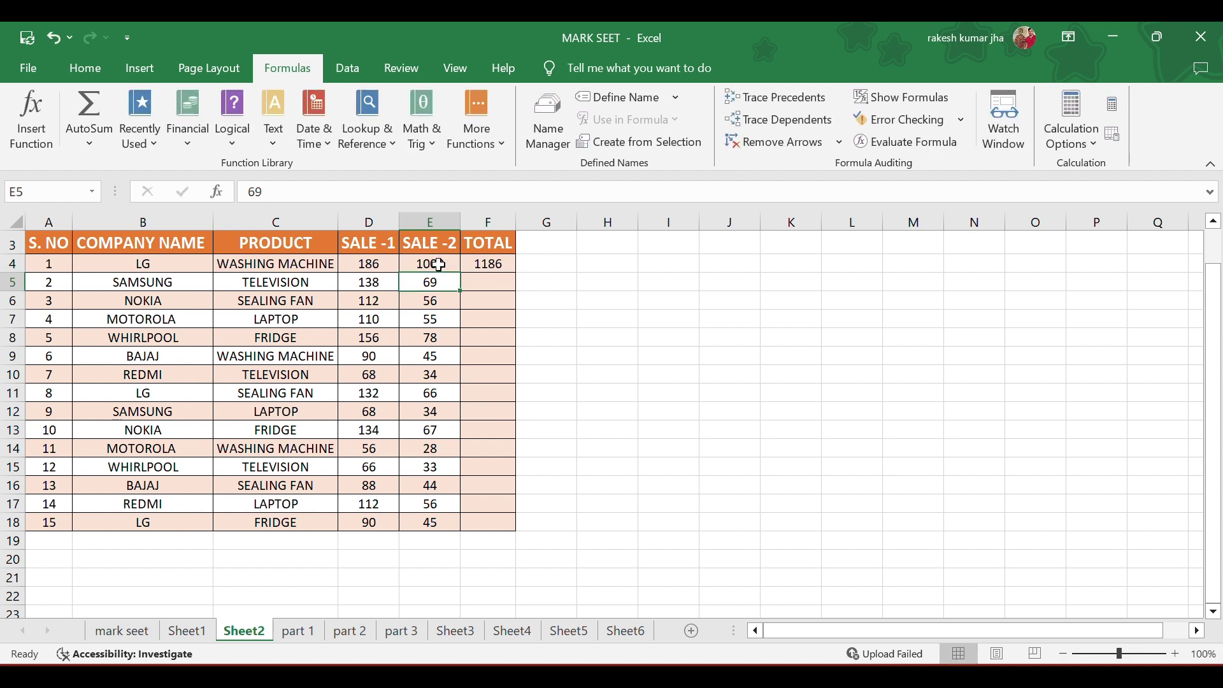
{"action": "left_click", "coordinate": [495, 269]}
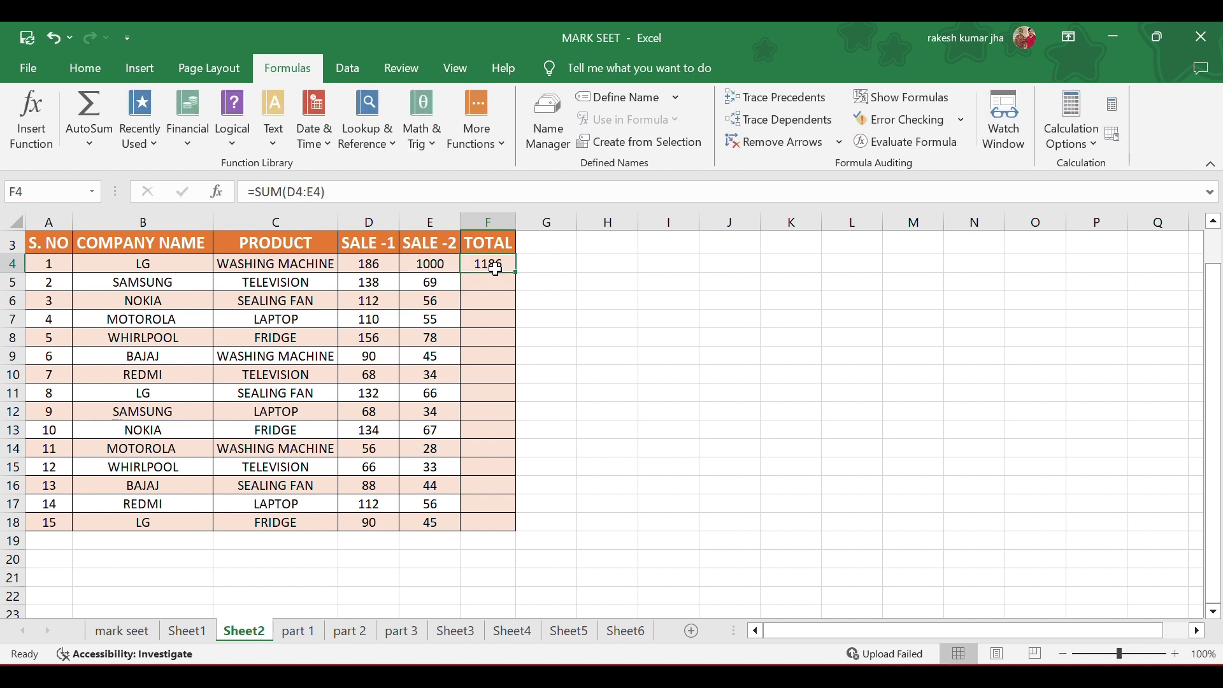
Switch workbook calculation to Manual and set the SALE -2 value in cell E4 to 1
{"action": "left_click", "coordinate": [1067, 146]}
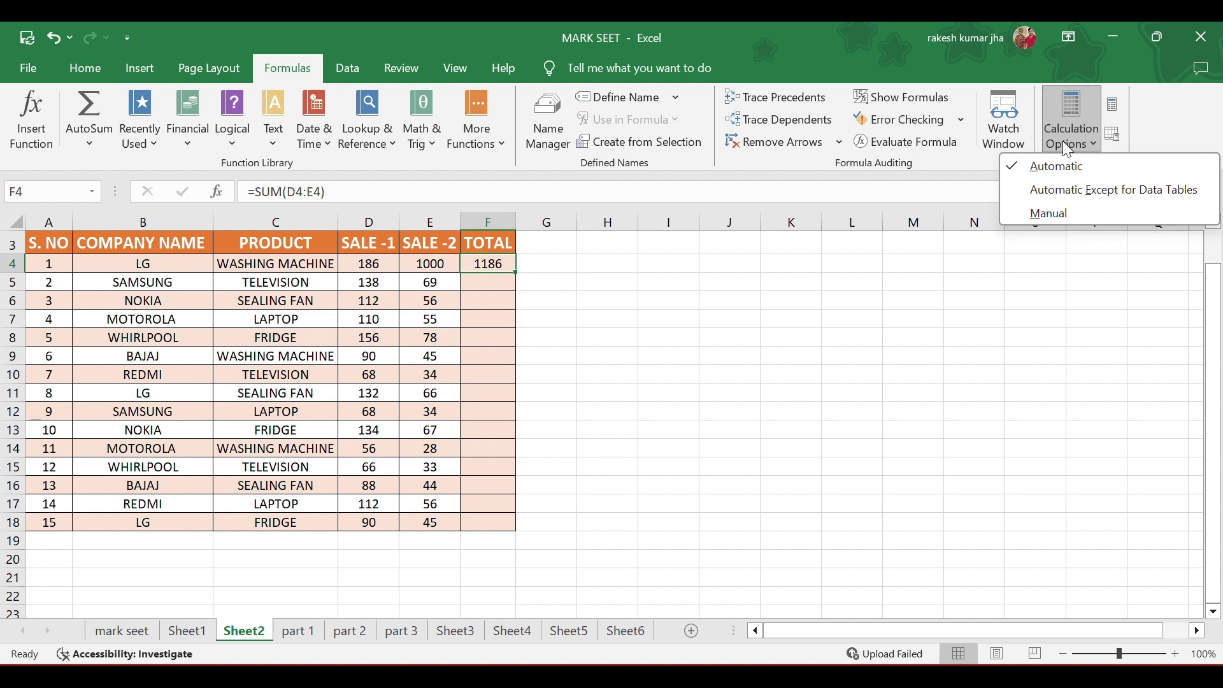
{"action": "left_click", "coordinate": [1062, 212]}
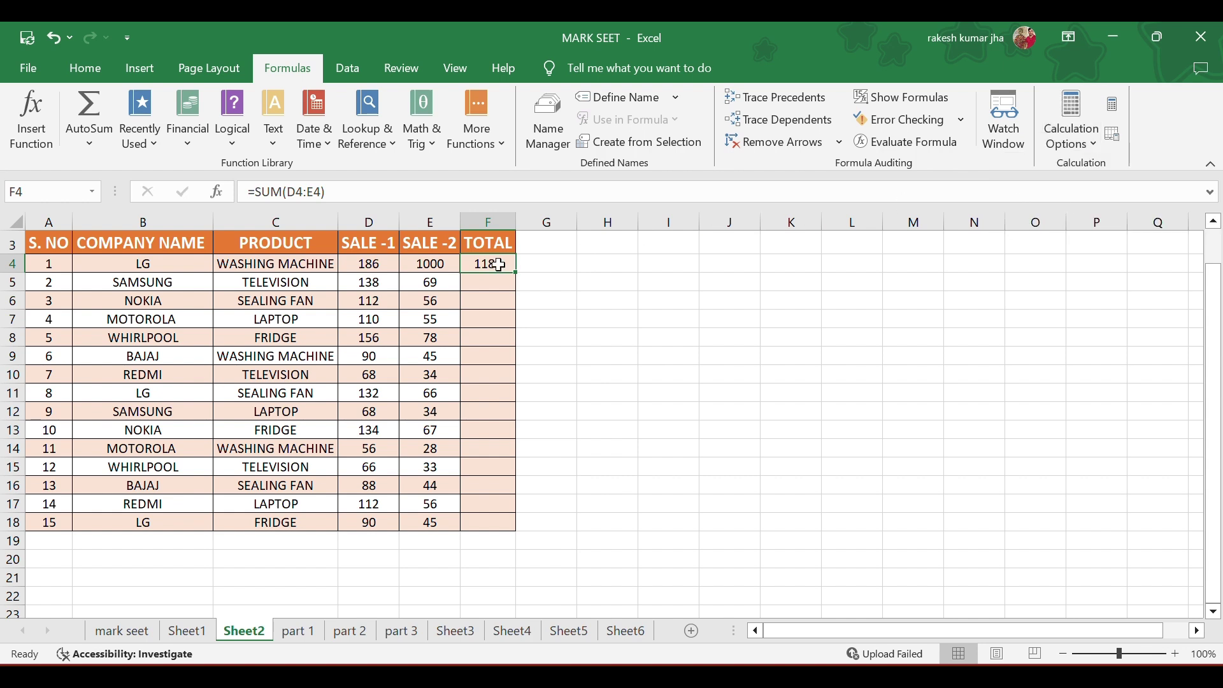
{"action": "left_click", "coordinate": [438, 261]}
{"action": "double_click", "coordinate": [438, 261]}
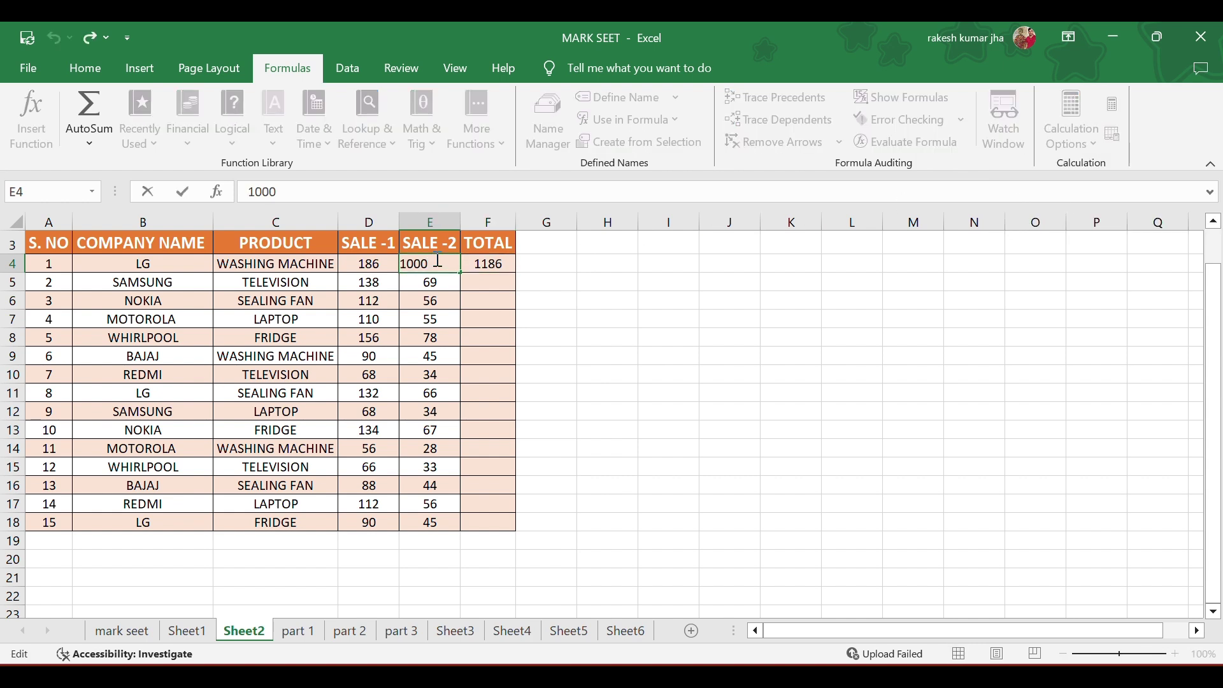
{"action": "key", "text": "BackSpace"}
{"action": "key", "text": "BackSpace"}
{"action": "key", "text": "BackSpace"}
{"action": "key", "text": "Return"}
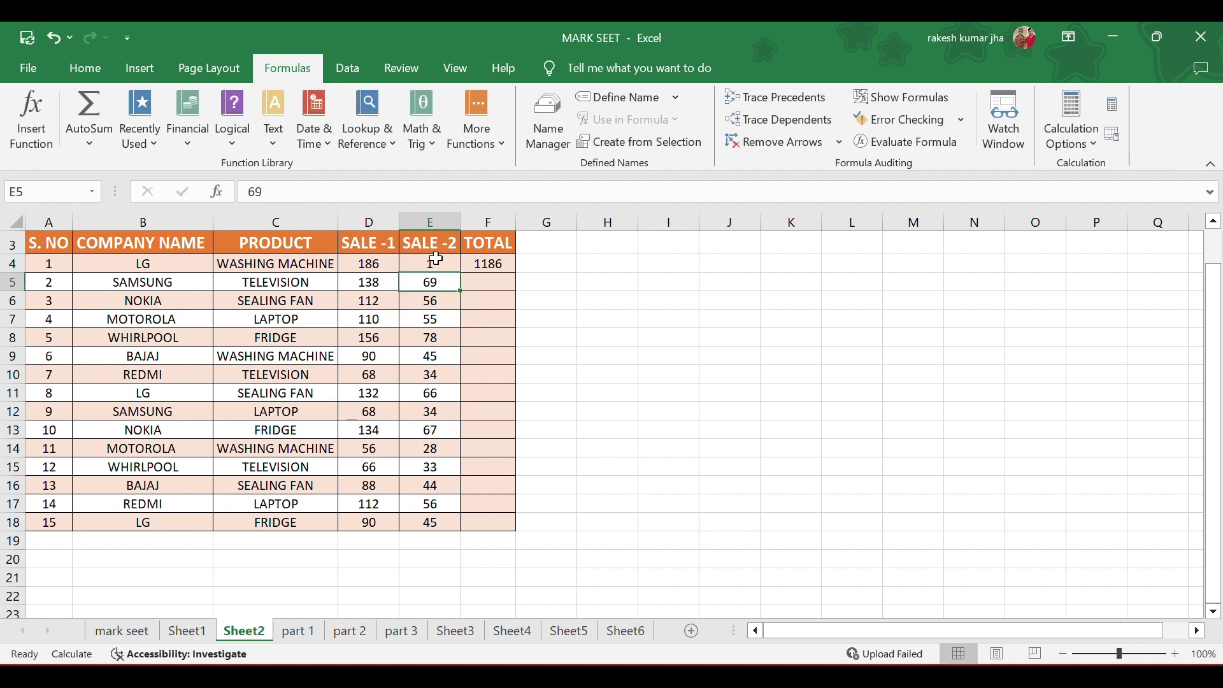
Fill the total formula from F4 down to F18 and switch workbook calculation to Automatic
{"action": "left_click", "coordinate": [490, 263]}
{"action": "left_click_drag", "start_coordinate": [516, 272], "coordinate": [516, 529]}
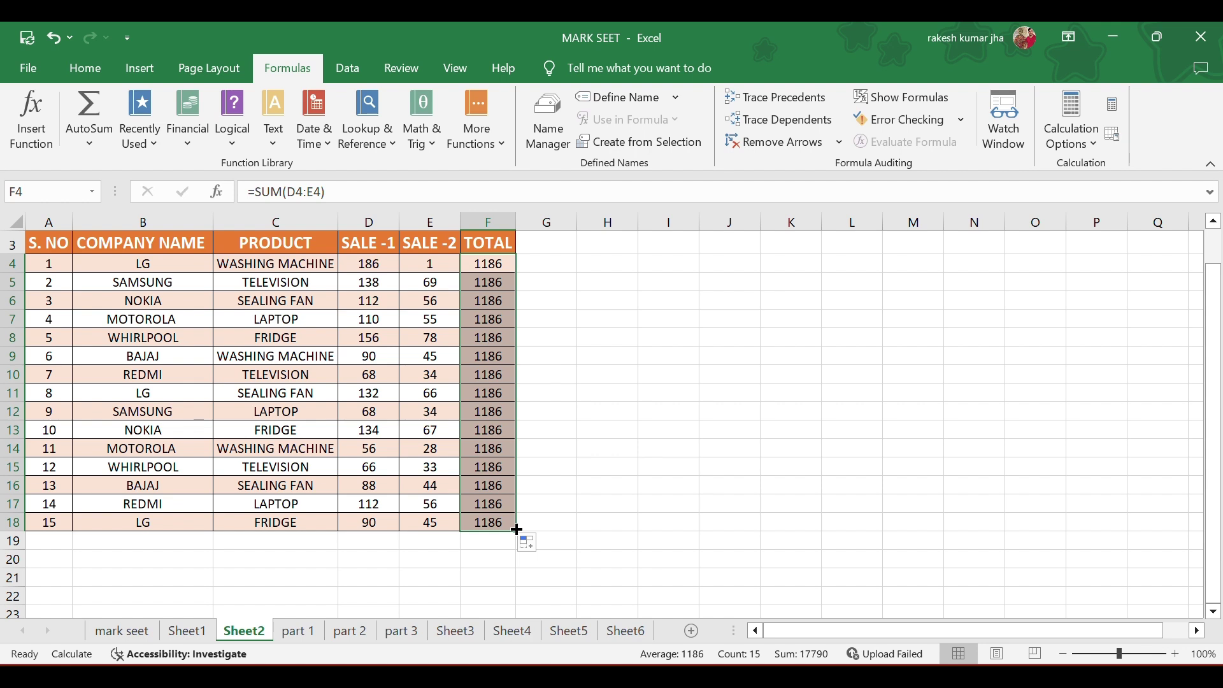
{"action": "left_click", "coordinate": [1084, 145]}
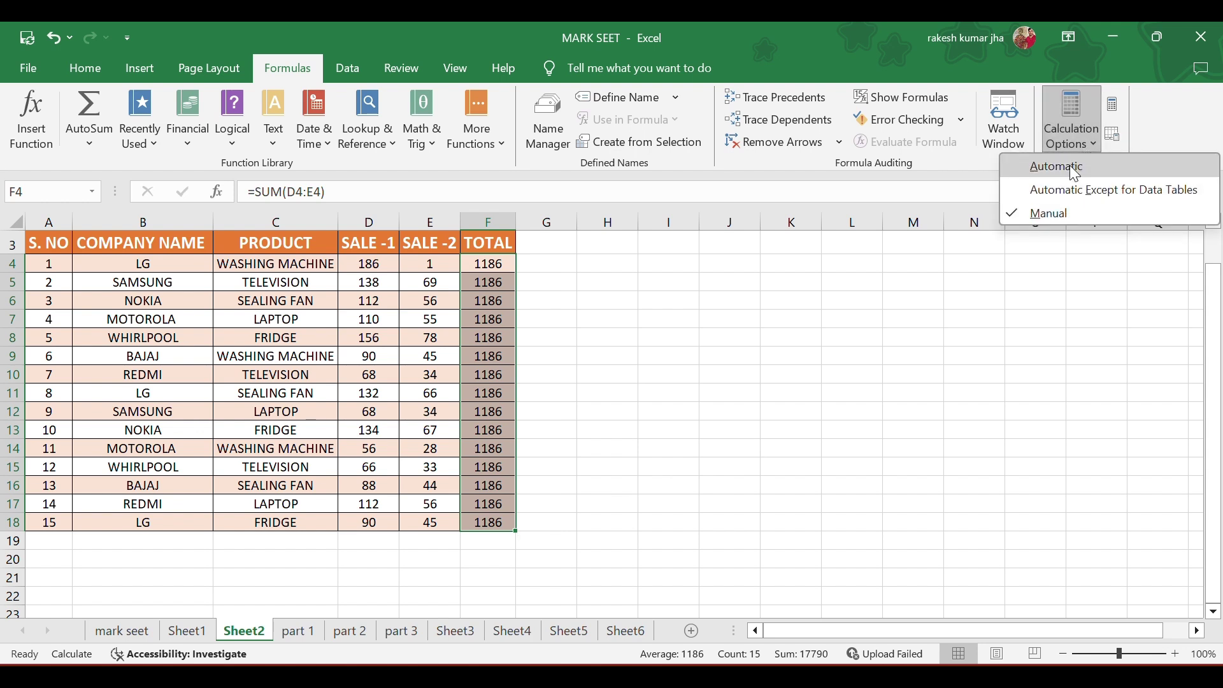
{"action": "left_click", "coordinate": [1068, 165]}
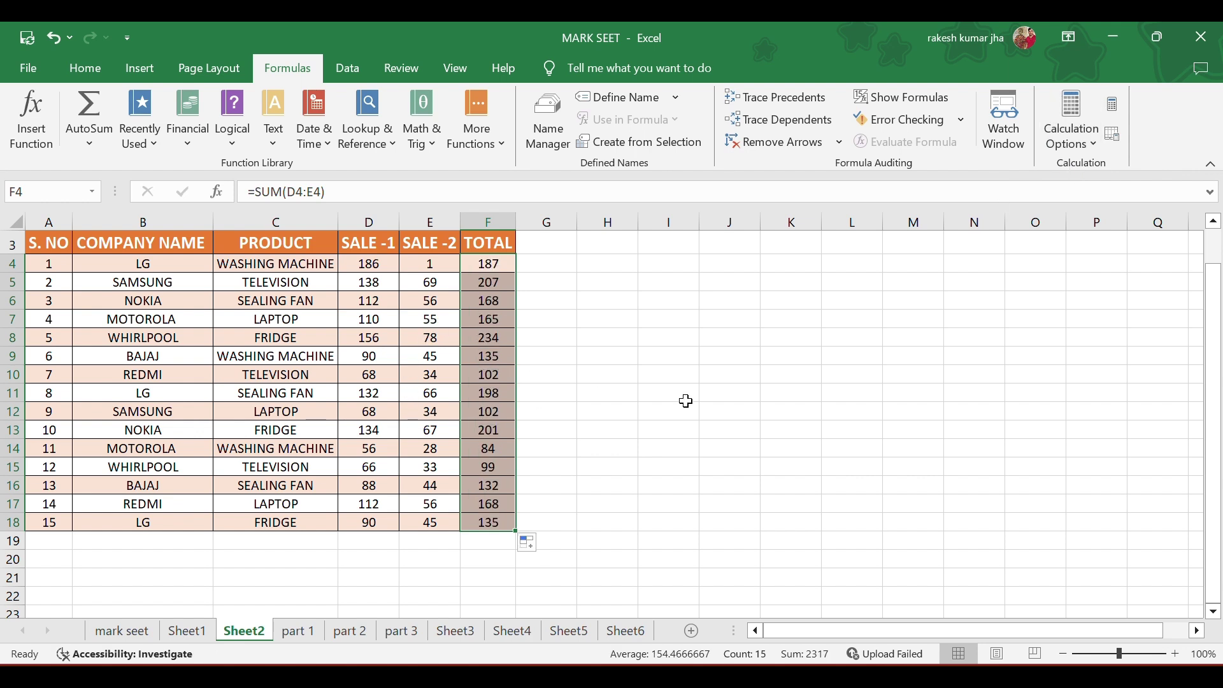
Undo the fill of the TOTAL column and switch workbook calculation back to Manual
{"action": "key", "text": "ctrl+z"}
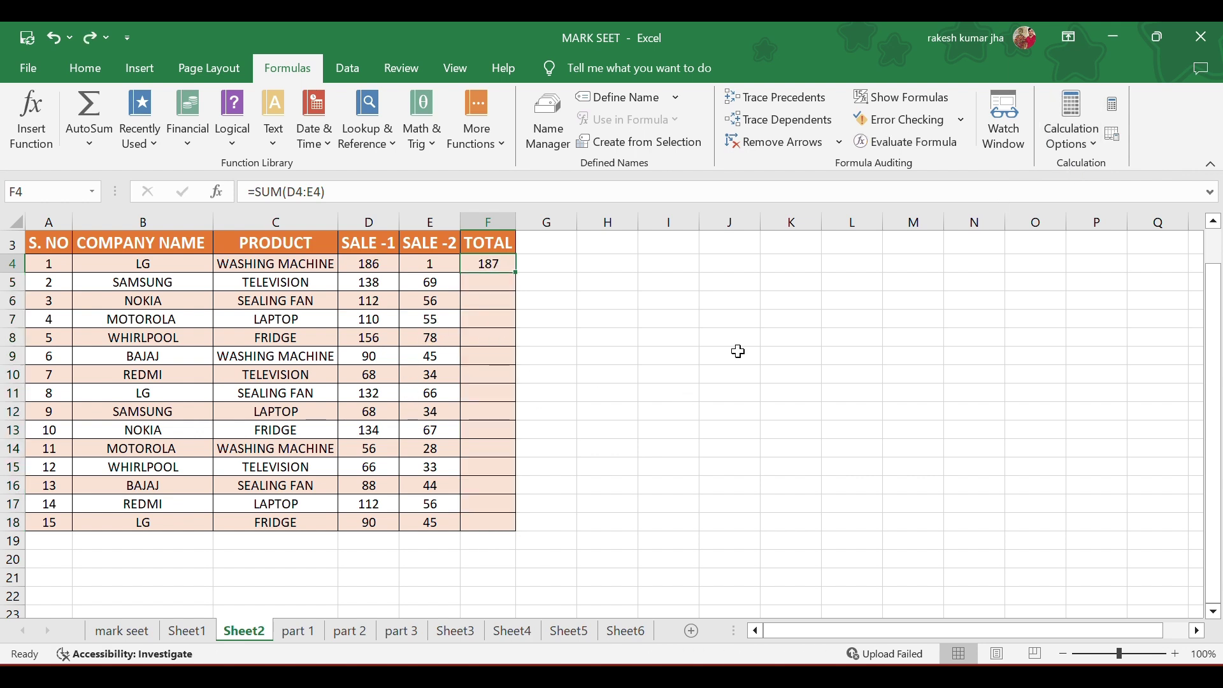
{"action": "left_click", "coordinate": [1082, 144]}
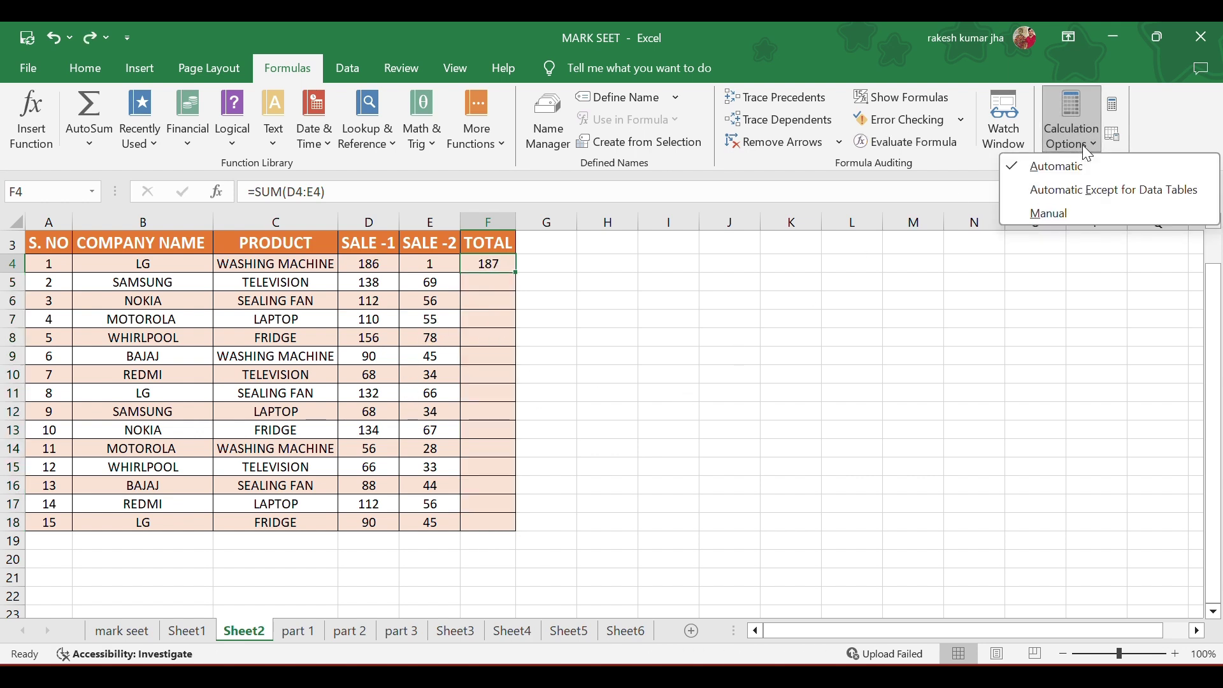
{"action": "left_click", "coordinate": [1045, 214]}
Enter the sample text "jhdjkh" in cell I7
{"action": "left_click", "coordinate": [643, 323]}
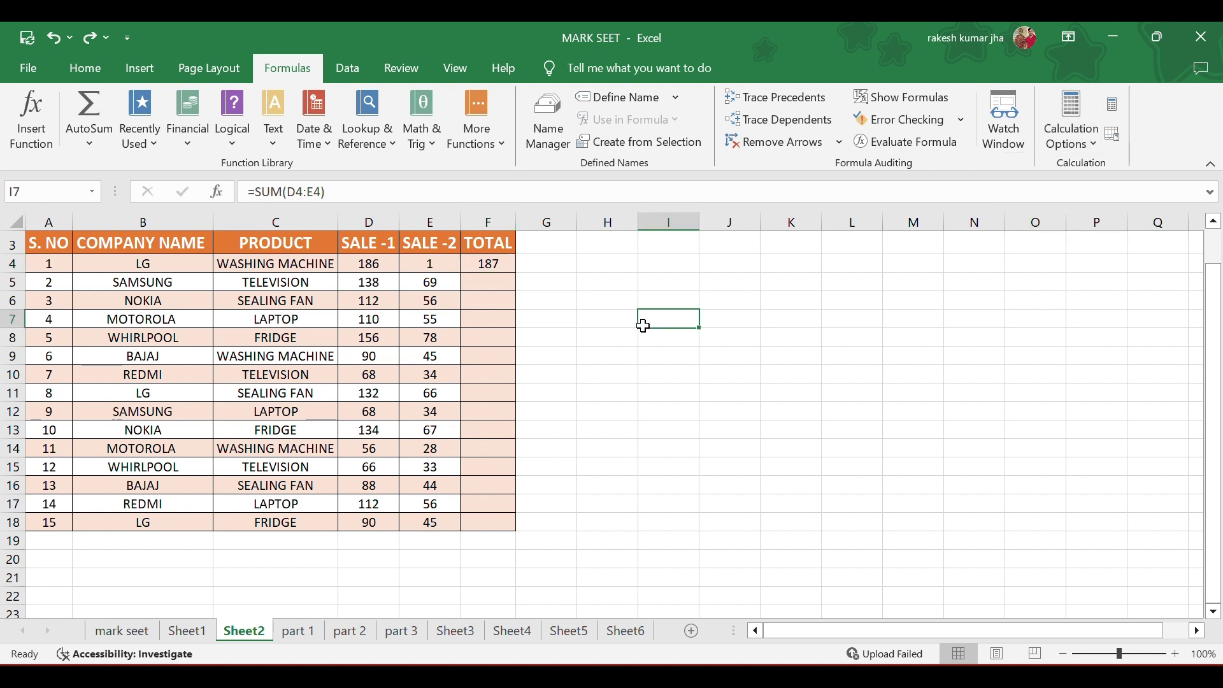
{"action": "type", "text": "jhdjkh"}
{"action": "key", "text": "Return"}
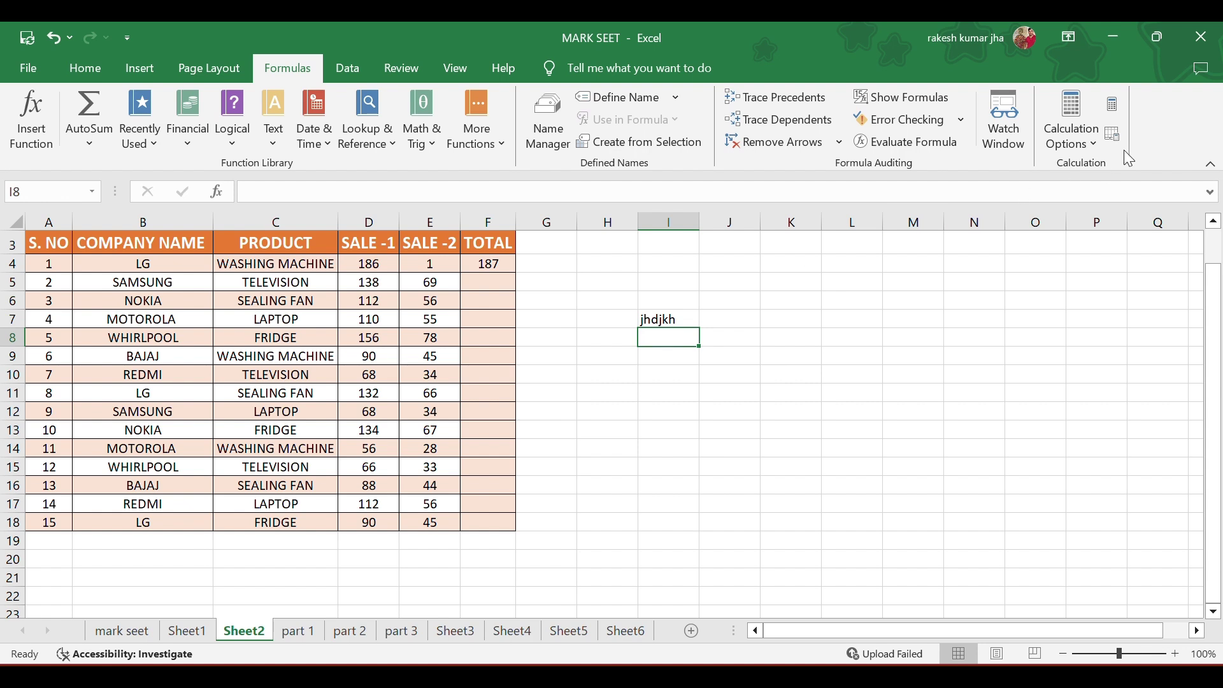
{"action": "left_click", "coordinate": [1084, 135]}
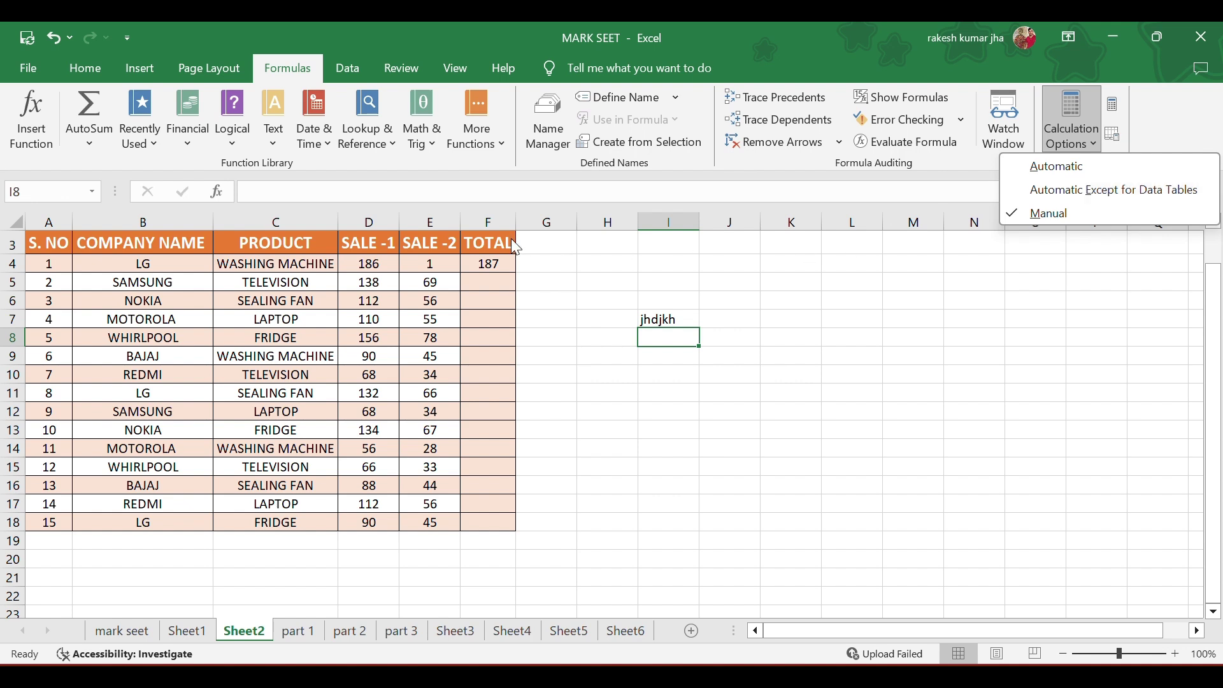
{"action": "left_click", "coordinate": [53, 250]}
{"action": "left_click_drag", "start_coordinate": [52, 250], "coordinate": [463, 520]}
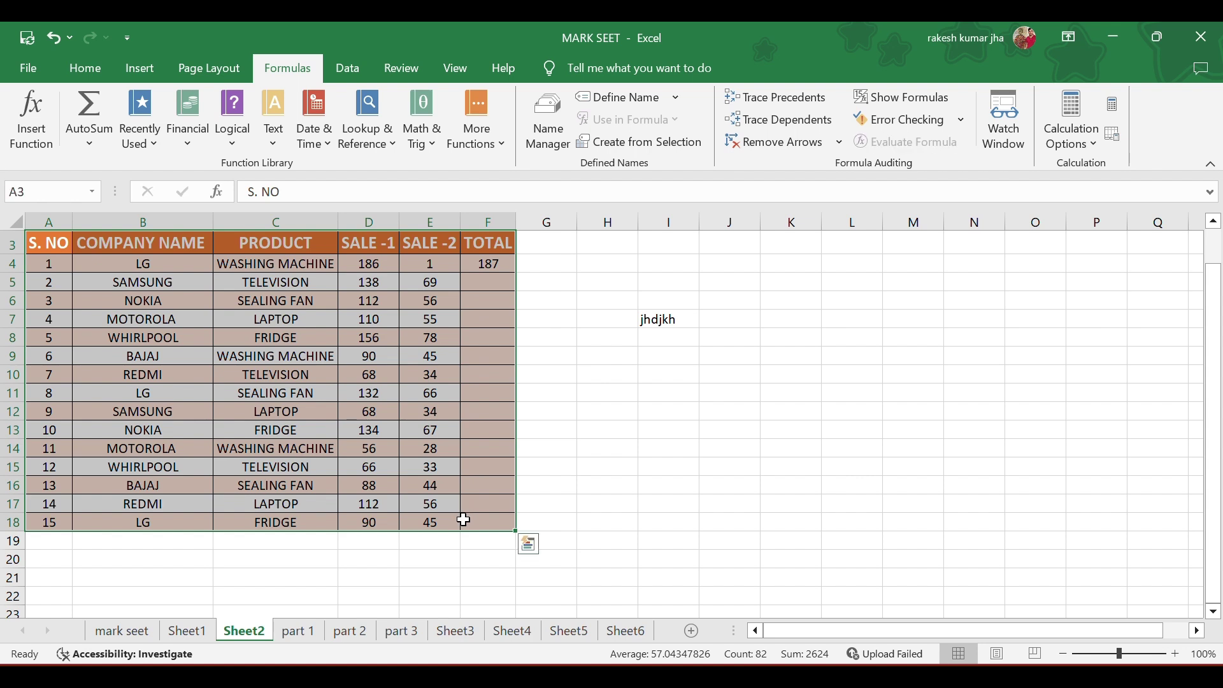
{"action": "left_click", "coordinate": [140, 69]}
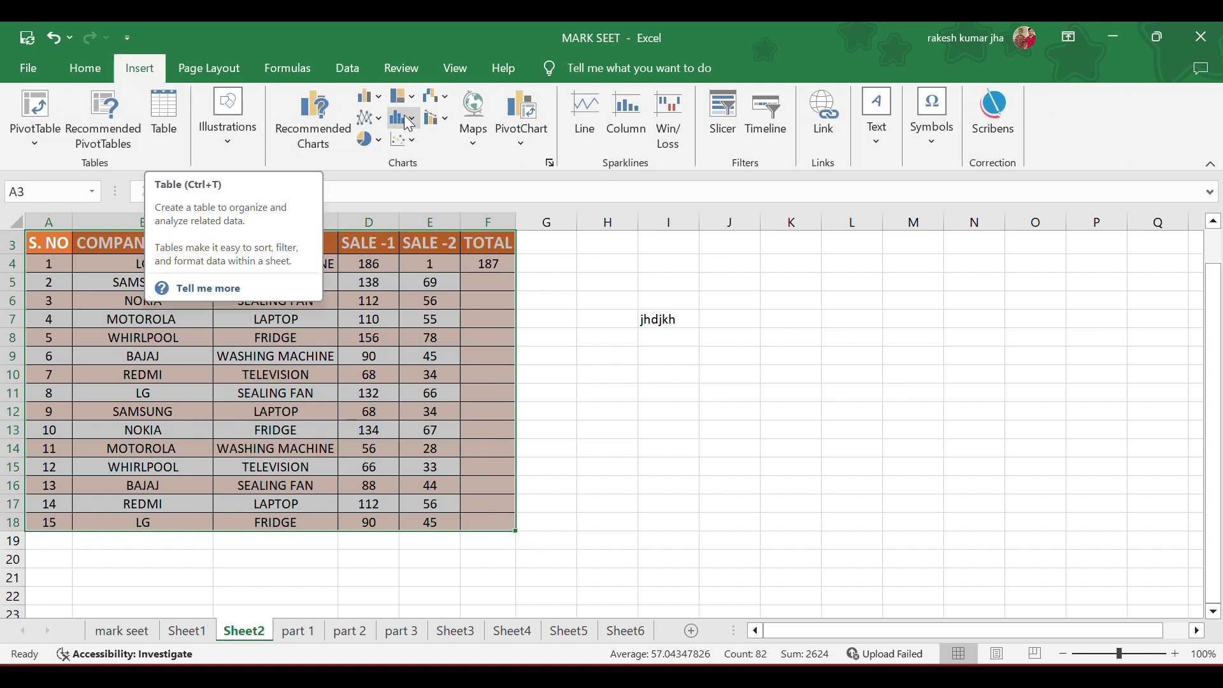
{"action": "left_click", "coordinate": [296, 66]}
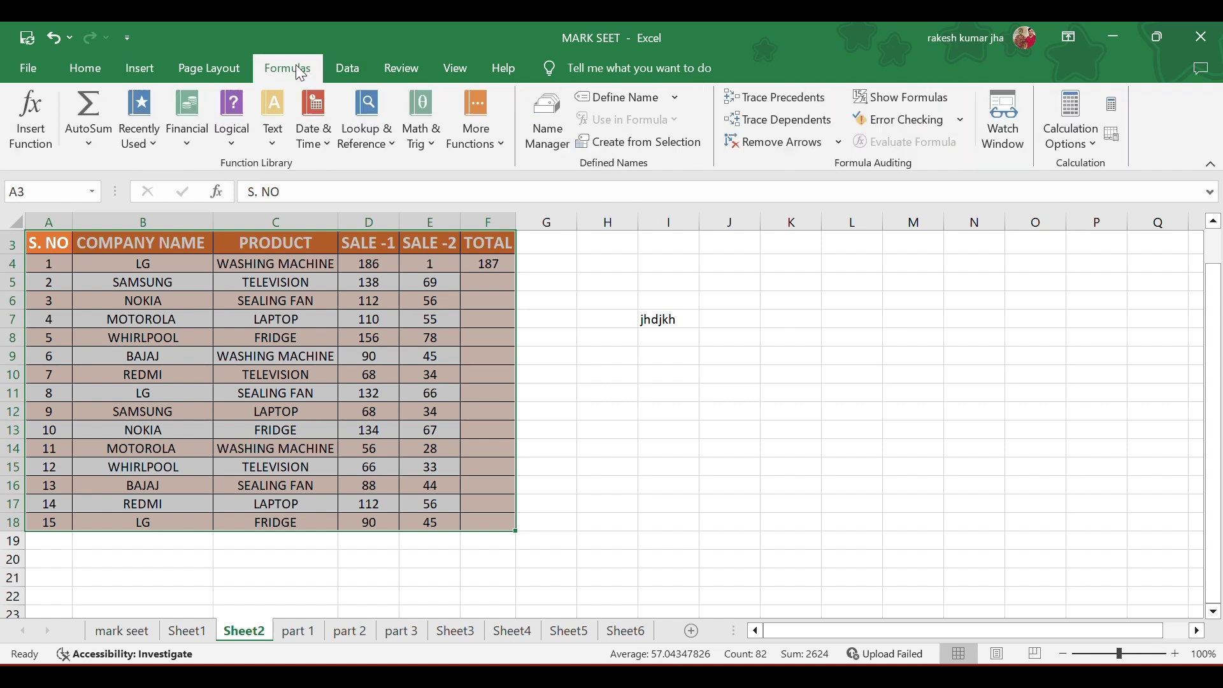
{"action": "left_click", "coordinate": [860, 354]}
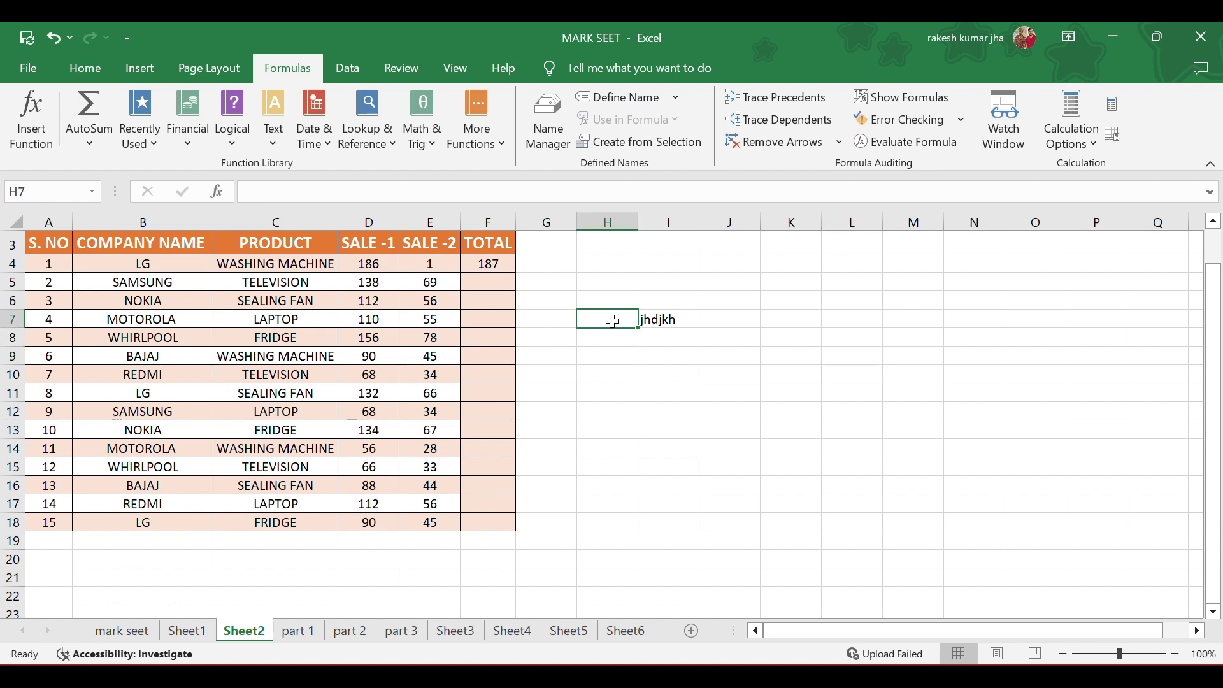
With the total in F4 selected, inspect the Watch Window and the available calculation options
{"action": "left_click", "coordinate": [486, 265]}
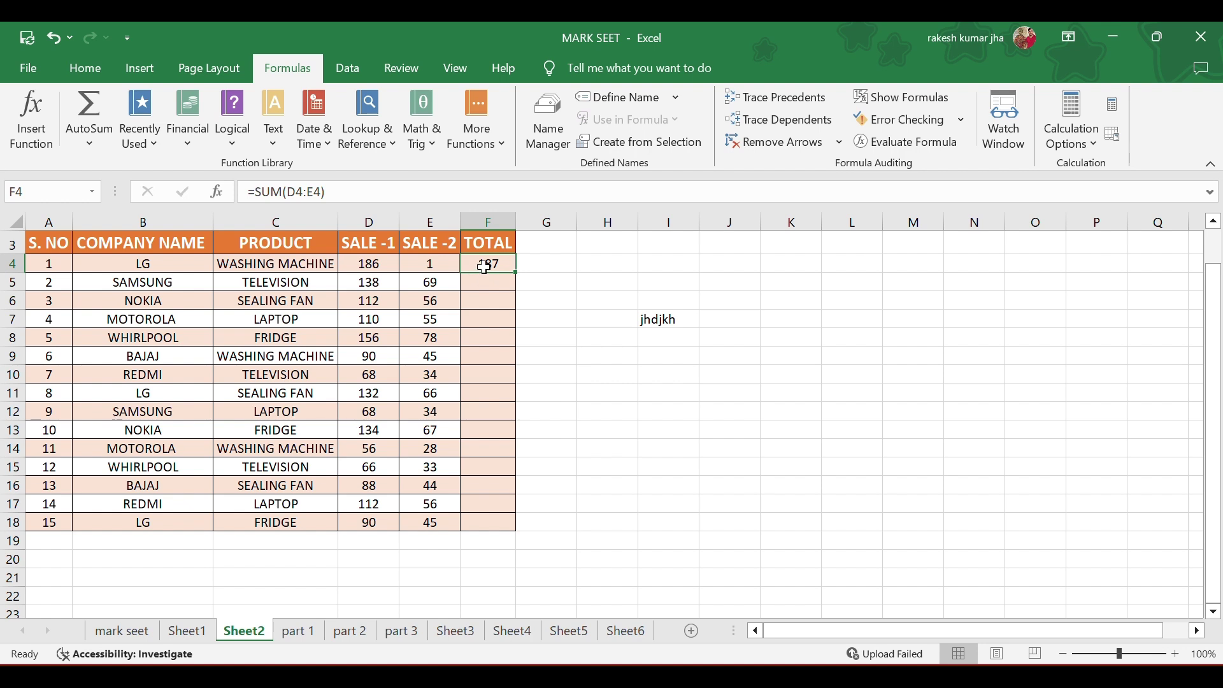
{"action": "left_click", "coordinate": [1009, 152]}
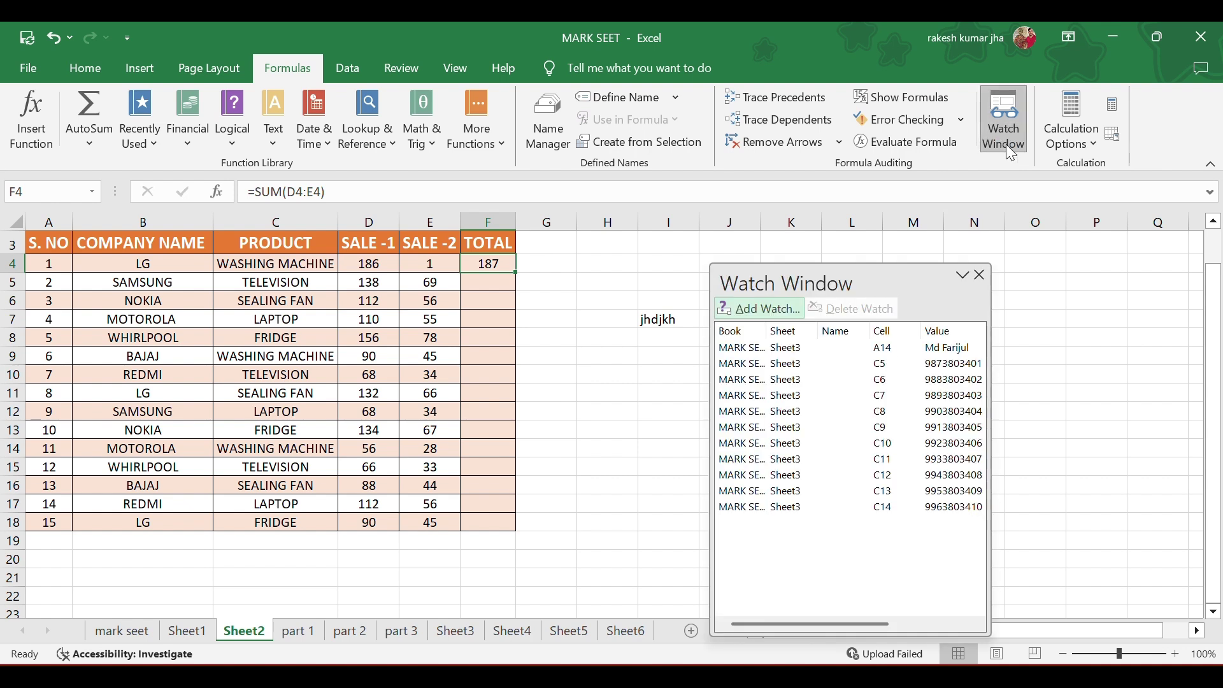
{"action": "left_click", "coordinate": [979, 274]}
{"action": "left_click", "coordinate": [1084, 138]}
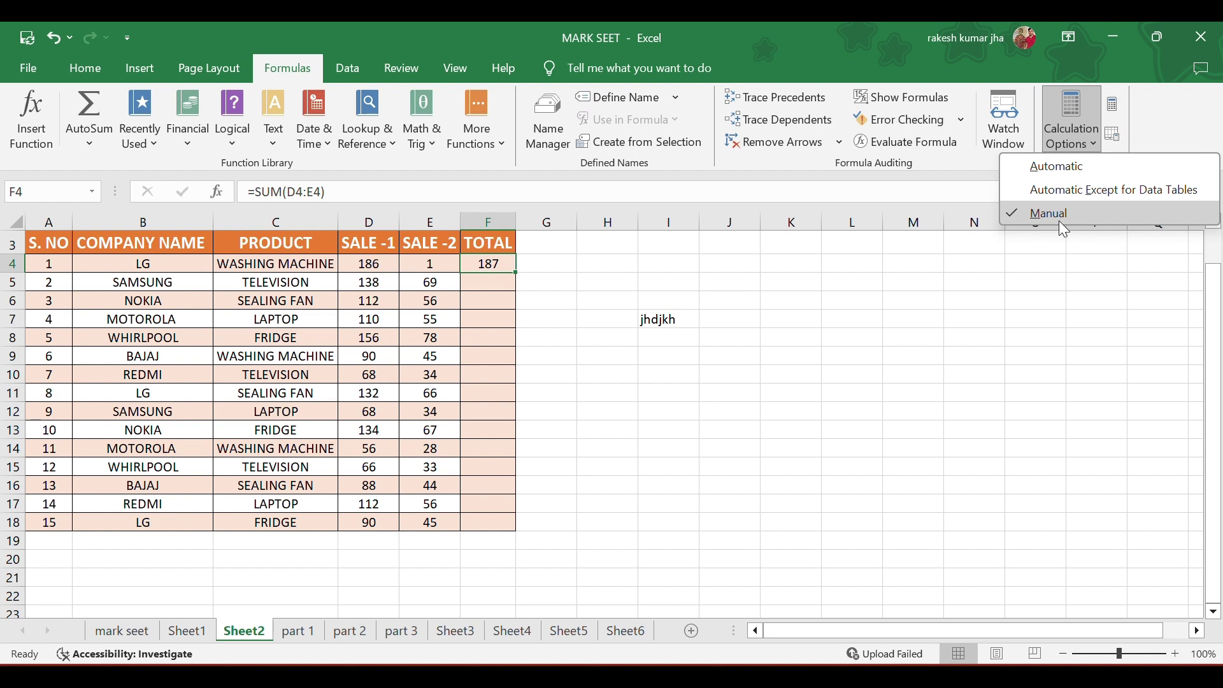
Fill the total formula from F4 down to F18 and inspect the copied formulas in F11 and F10
{"action": "left_click", "coordinate": [484, 261]}
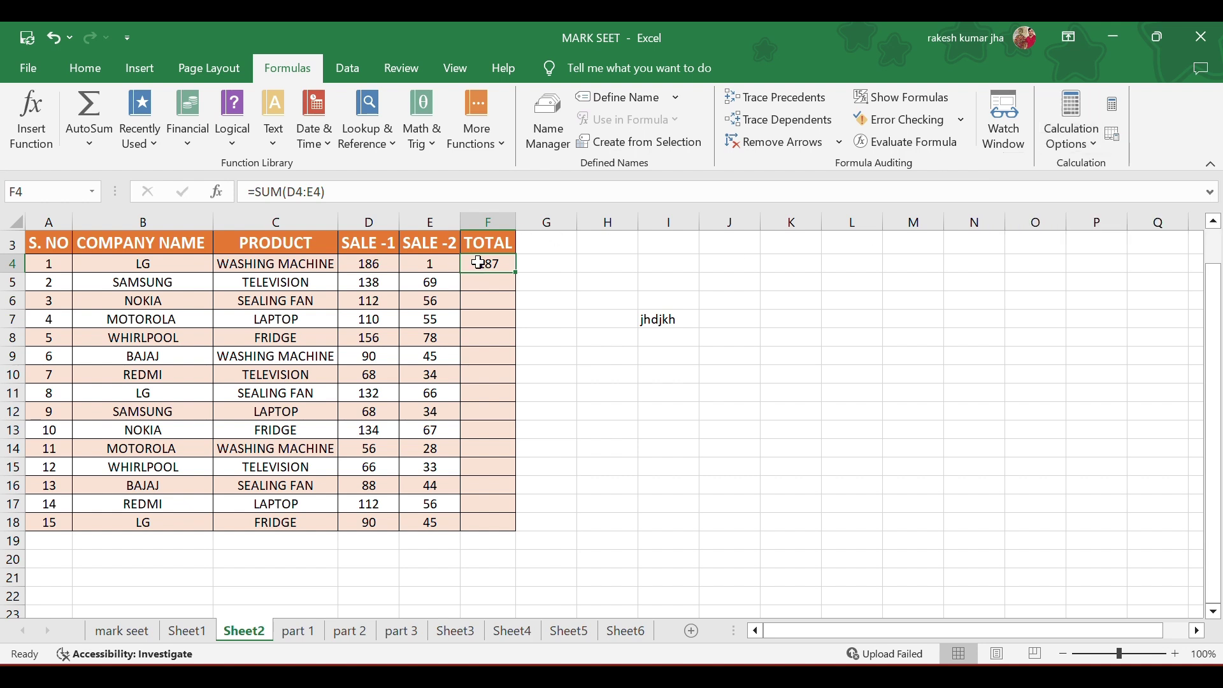
{"action": "left_click_drag", "start_coordinate": [513, 273], "coordinate": [514, 529]}
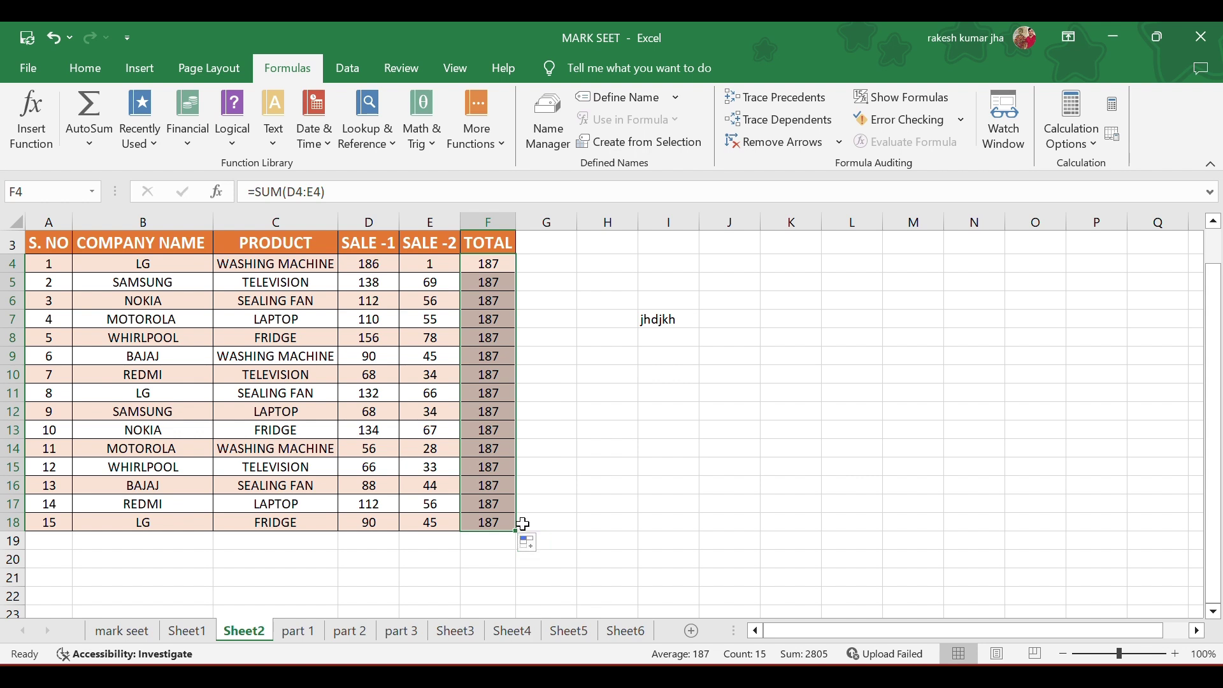
{"action": "left_click", "coordinate": [490, 392]}
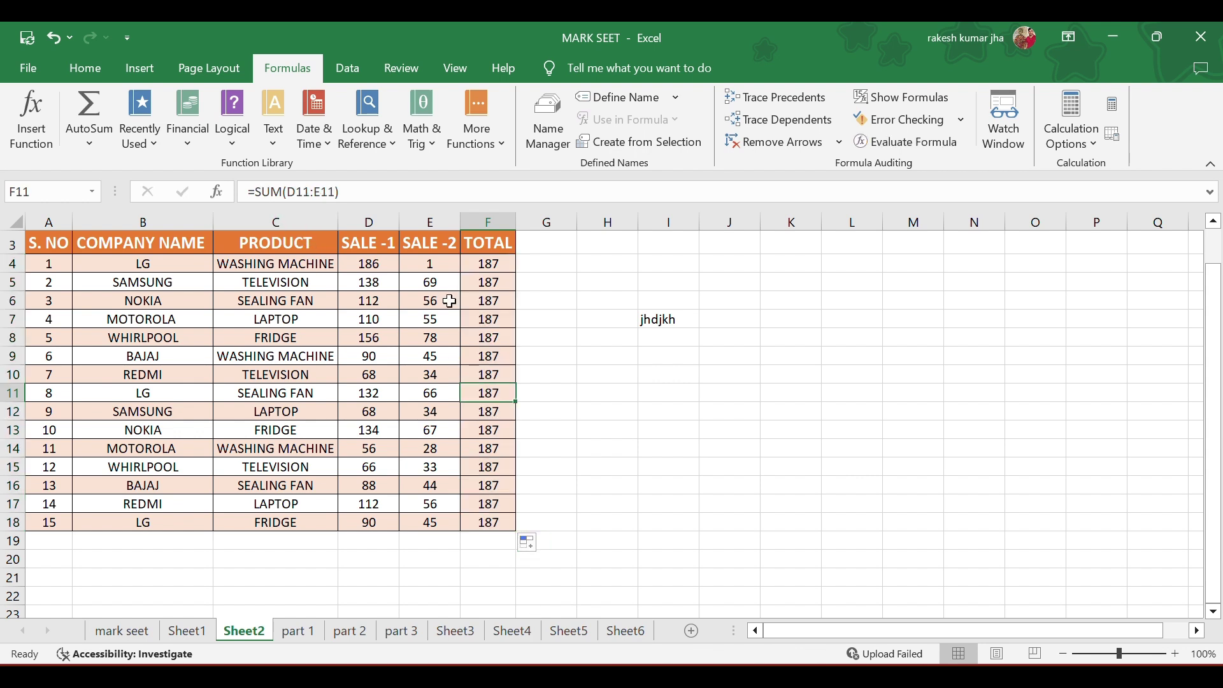
{"action": "left_click", "coordinate": [503, 373]}
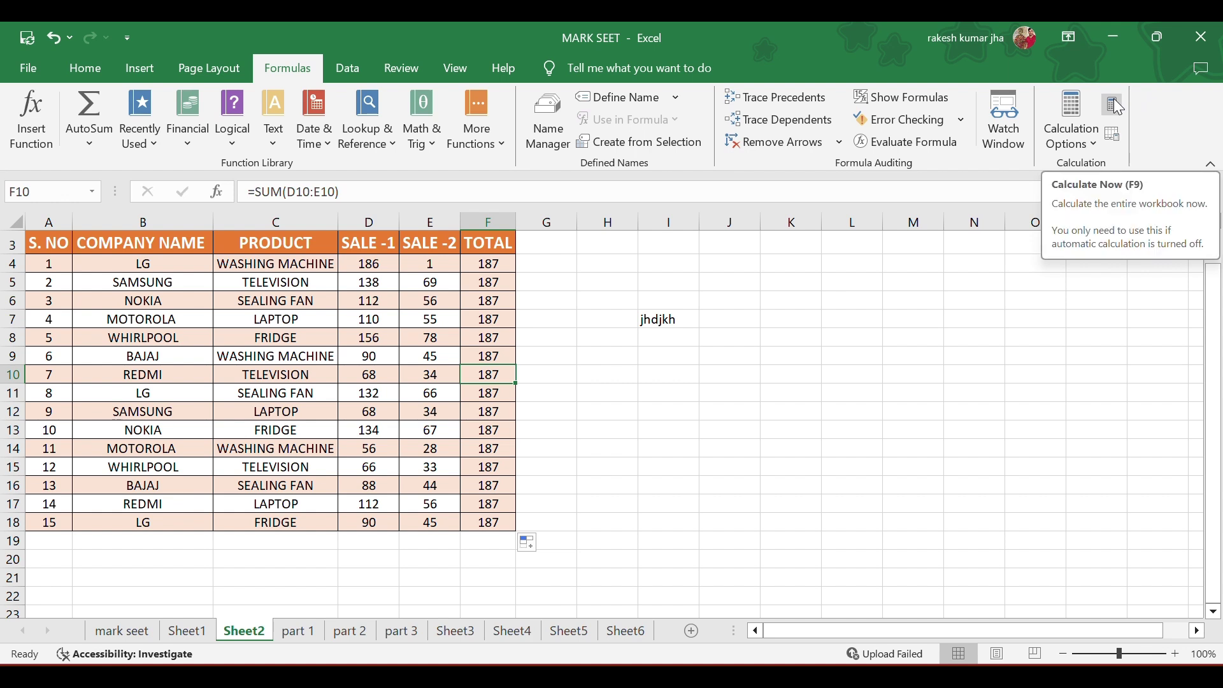
Check the active calculation mode and recalculate only the current worksheet to update the TOTAL column
{"action": "left_click", "coordinate": [581, 425]}
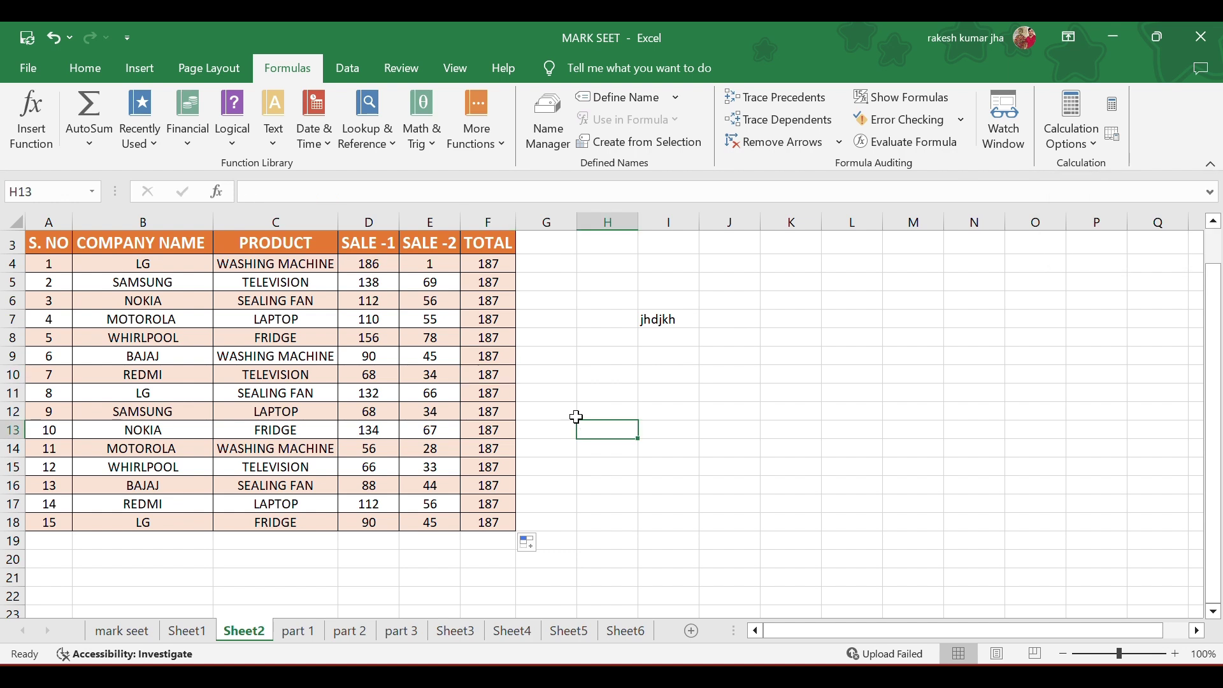
{"action": "left_click", "coordinate": [1085, 148]}
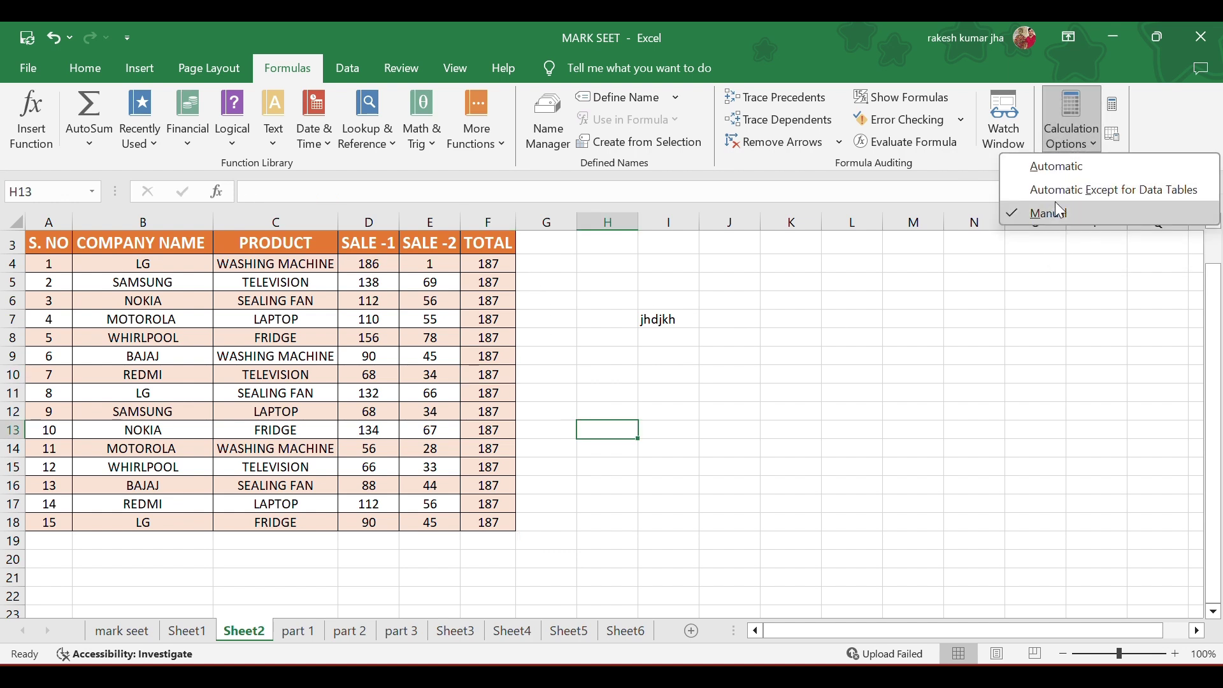
{"action": "left_click", "coordinate": [1145, 109]}
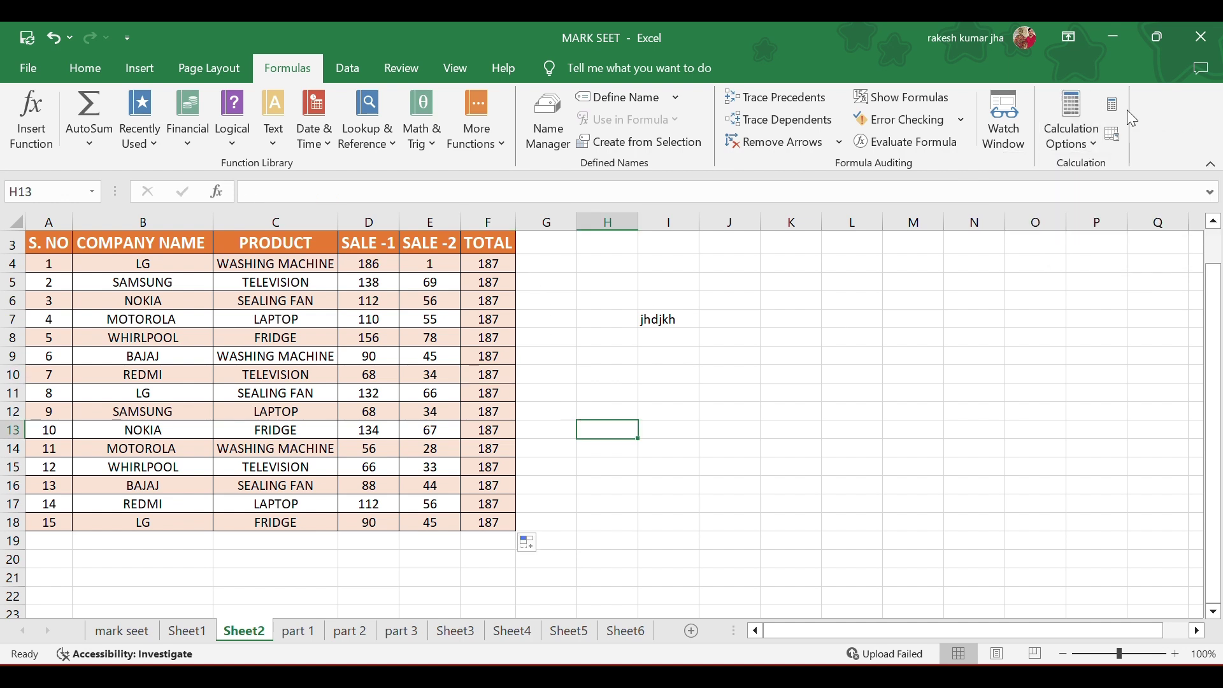
{"action": "left_click", "coordinate": [1114, 137]}
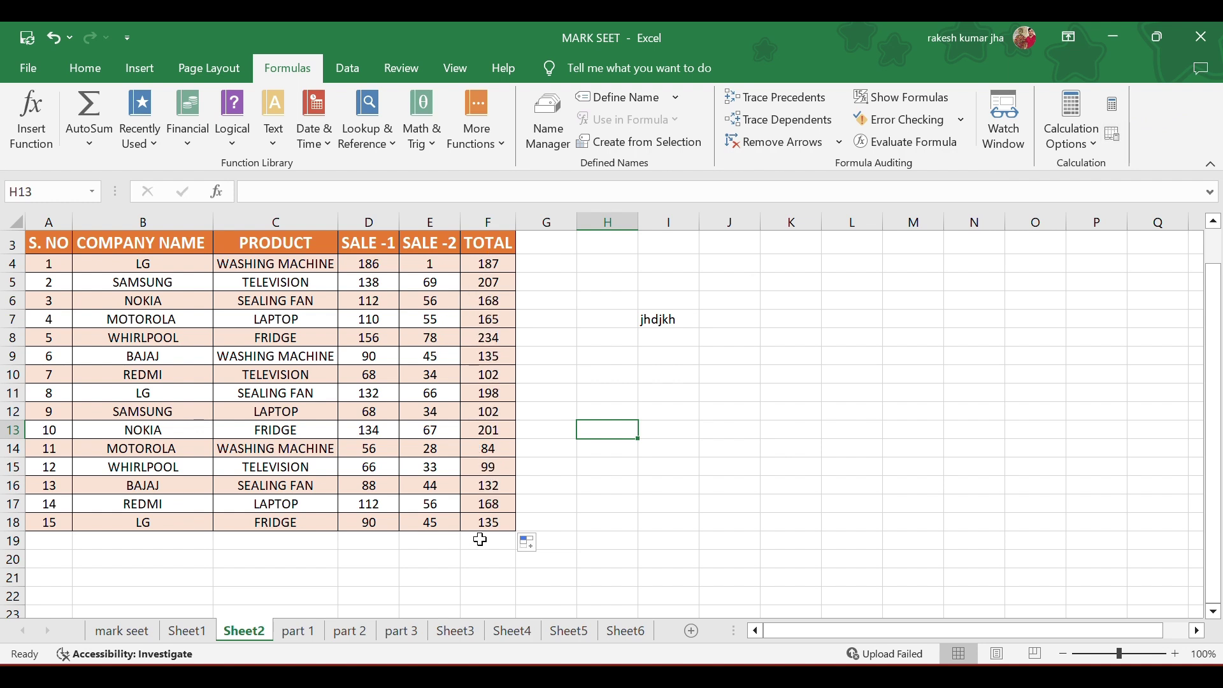
Change the SALE -2 value in E8 to 178 and recalculate the current worksheet
{"action": "left_click", "coordinate": [424, 338]}
{"action": "double_click", "coordinate": [426, 337]}
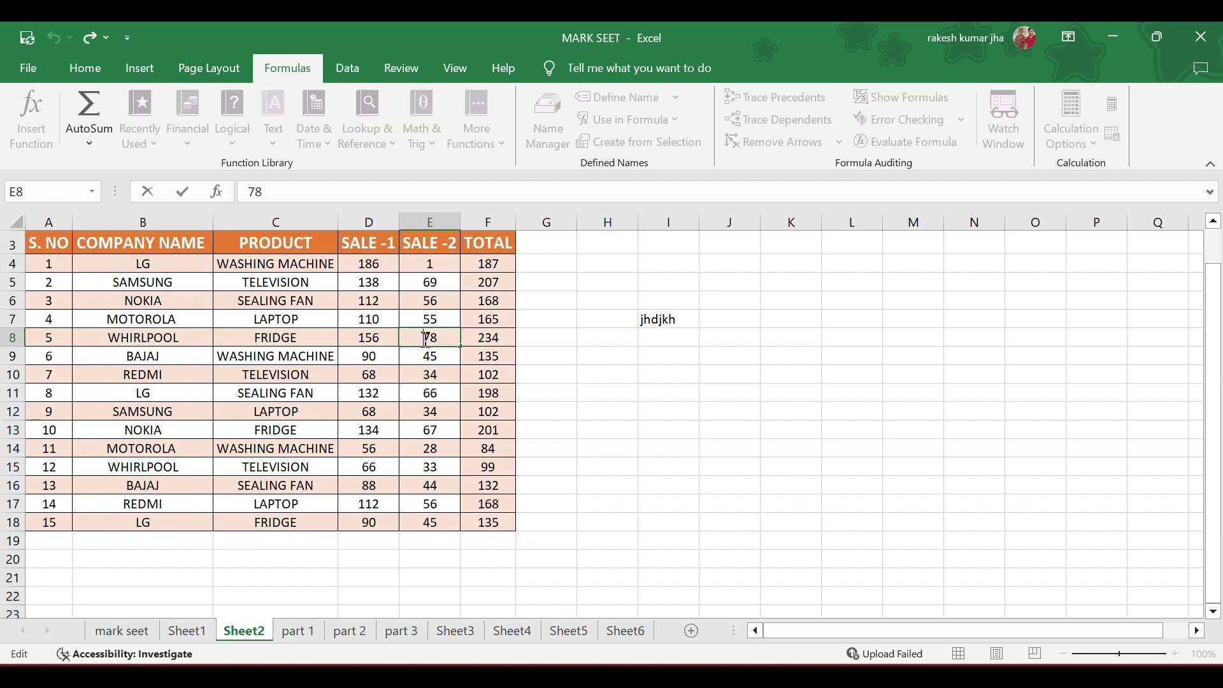
{"action": "type", "text": "1"}
{"action": "key", "text": "Return"}
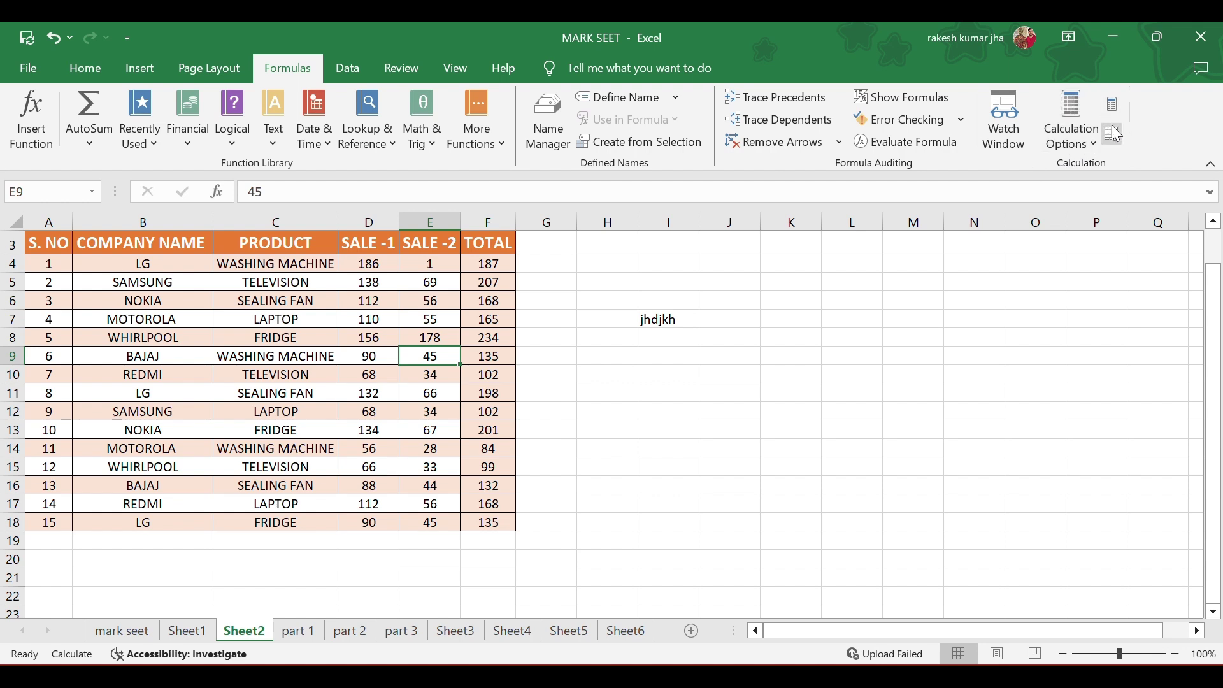
{"action": "left_click", "coordinate": [1089, 149]}
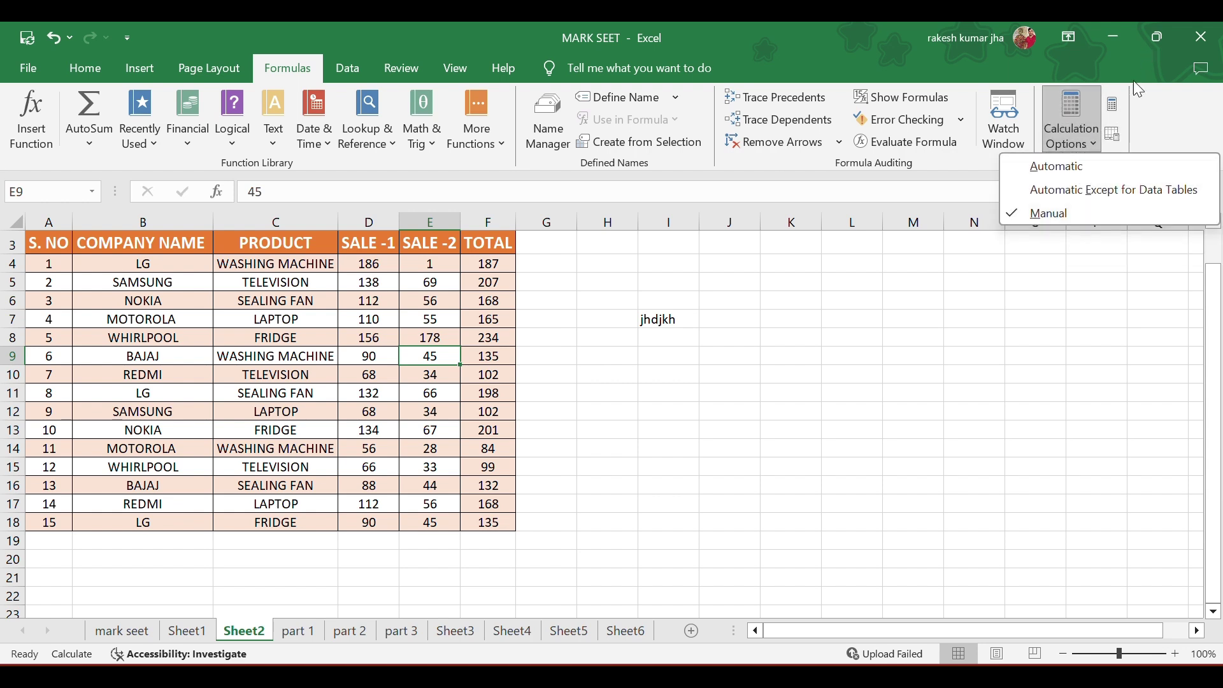
{"action": "left_click", "coordinate": [1152, 117]}
{"action": "left_click", "coordinate": [1111, 135]}
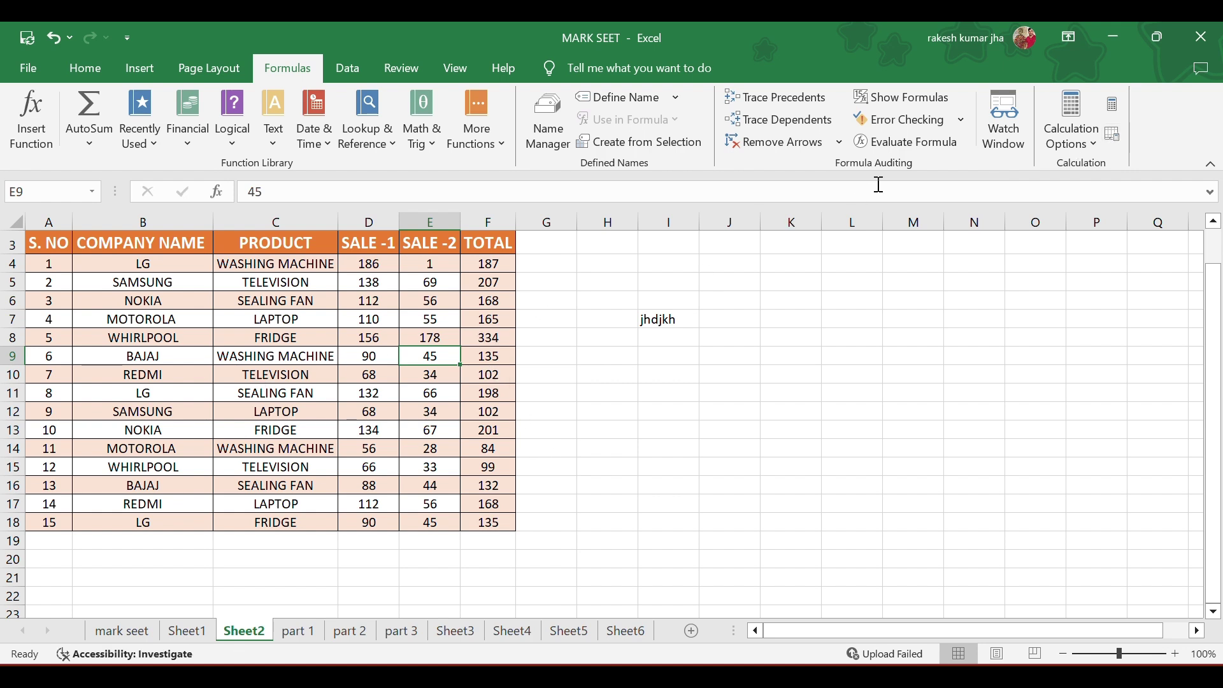
Switch workbook calculation to Automatic and change the SALE -2 value in E7 to 551
{"action": "left_click", "coordinate": [1061, 155]}
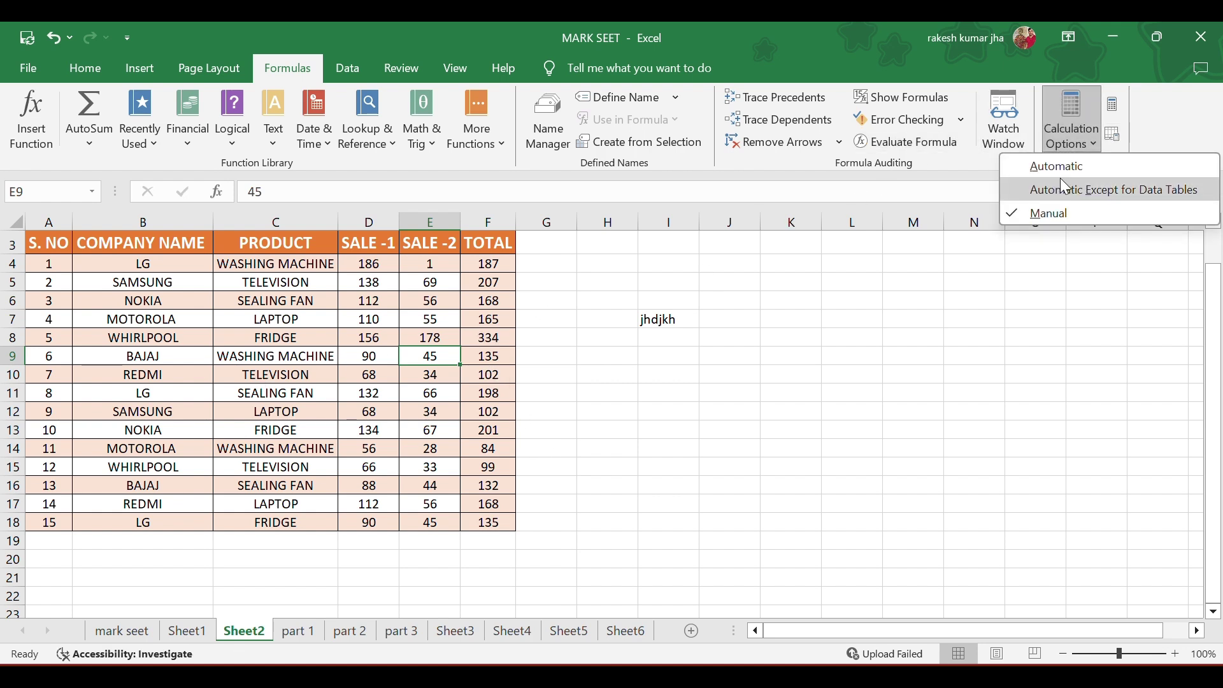
{"action": "left_click", "coordinate": [1056, 171]}
{"action": "double_click", "coordinate": [452, 320]}
{"action": "type", "text": "1"}
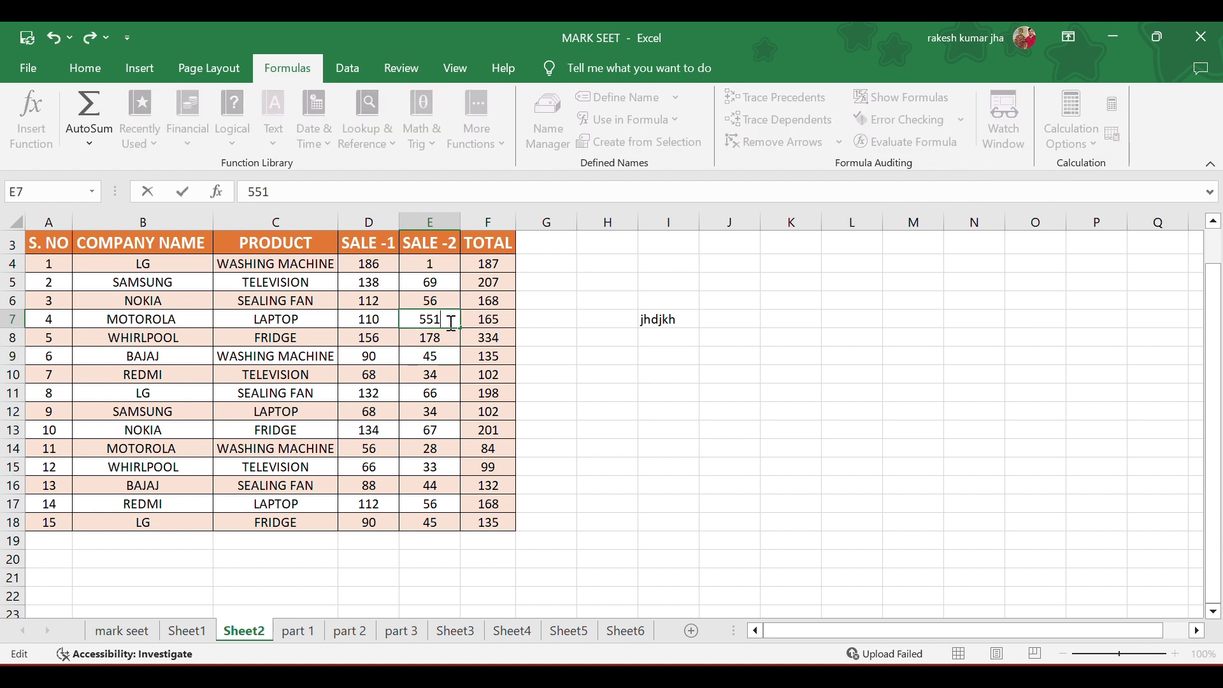
{"action": "key", "text": "Return"}
Enter a SUM formula in F19 that adds up the totals in F4:F18
{"action": "left_click", "coordinate": [492, 542]}
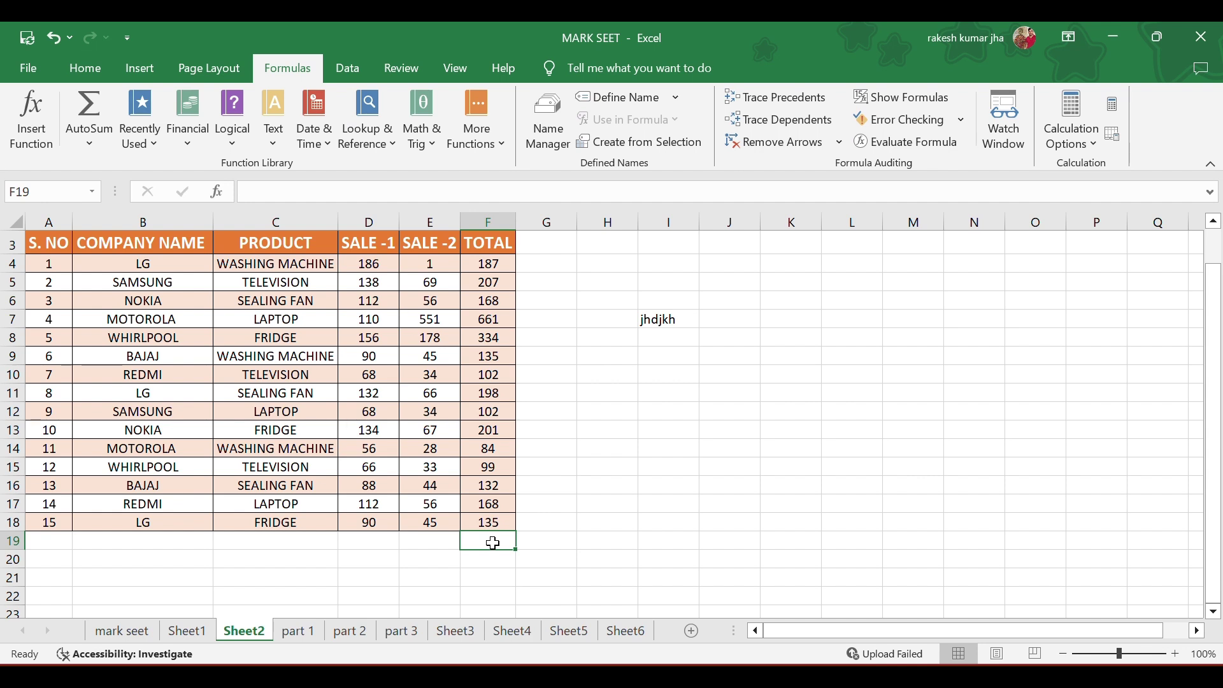
{"action": "type", "text": "="}
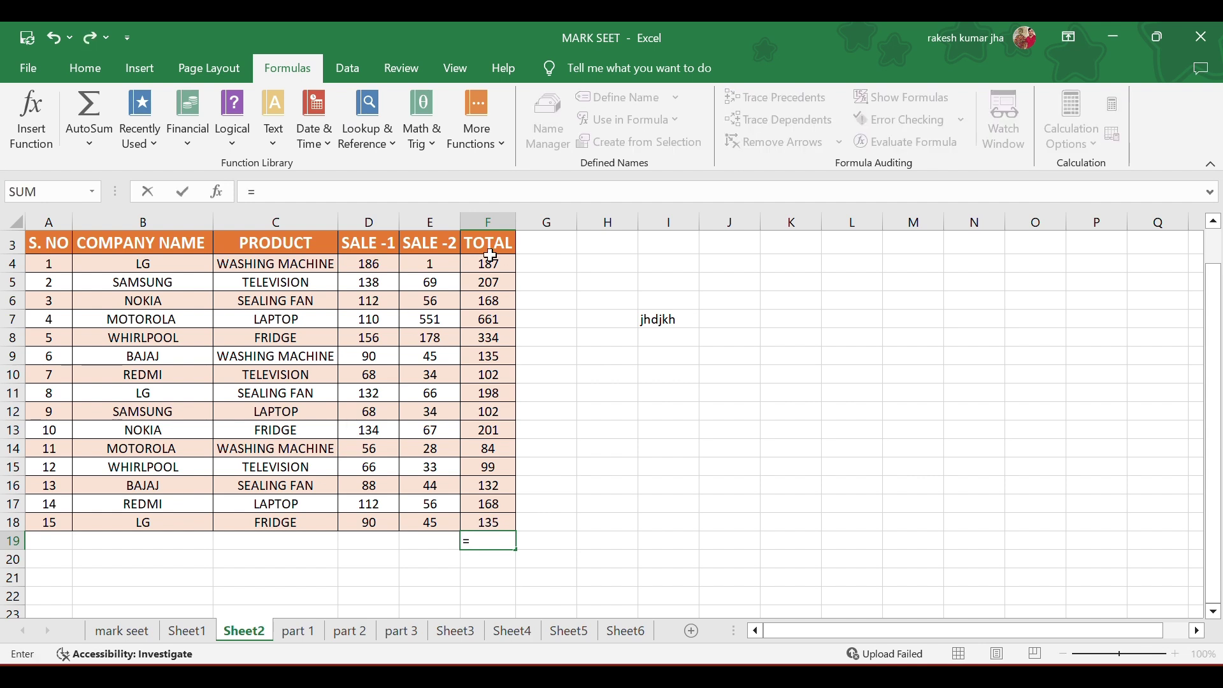
{"action": "type", "text": "SUM("}
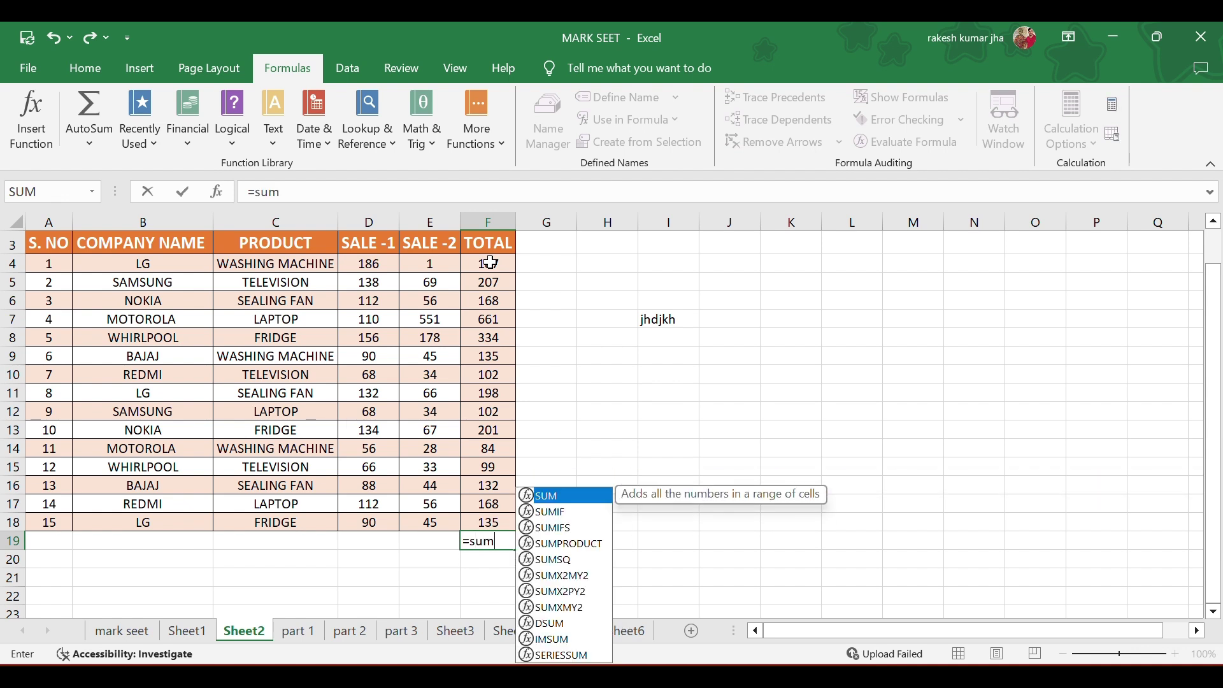
{"action": "left_click_drag", "start_coordinate": [491, 263], "coordinate": [500, 516]}
{"action": "key", "text": "Return"}
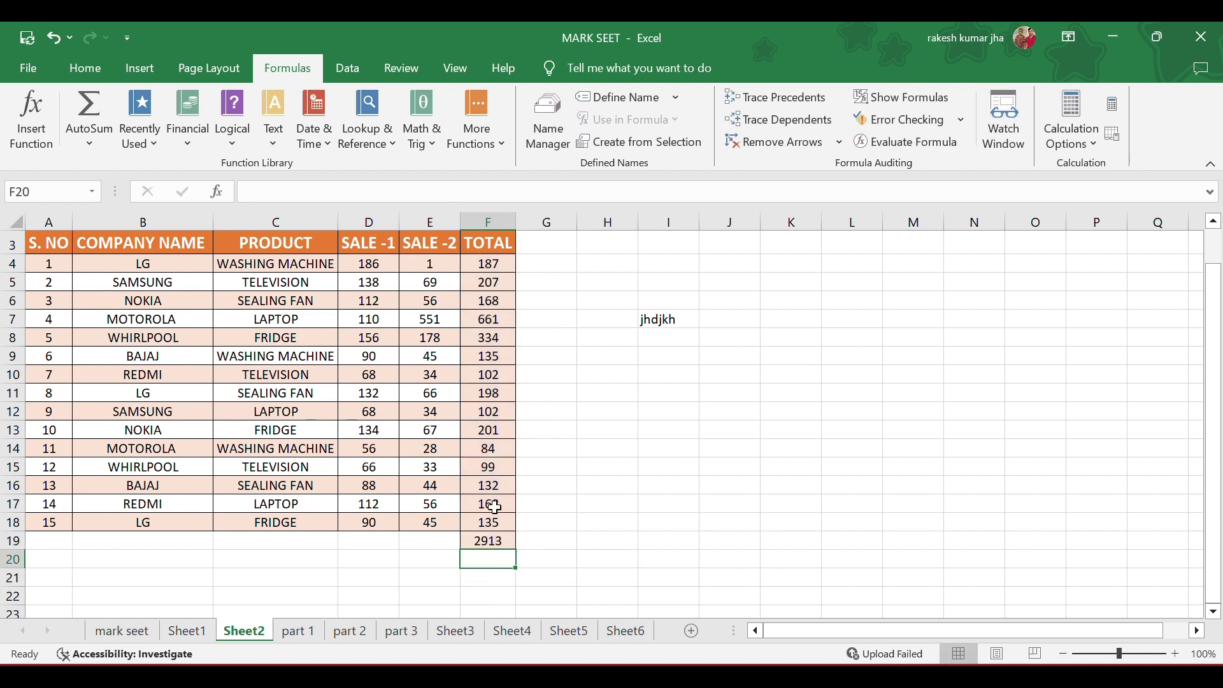
Change the SALE -2 value in E4 to 10
{"action": "double_click", "coordinate": [444, 263]}
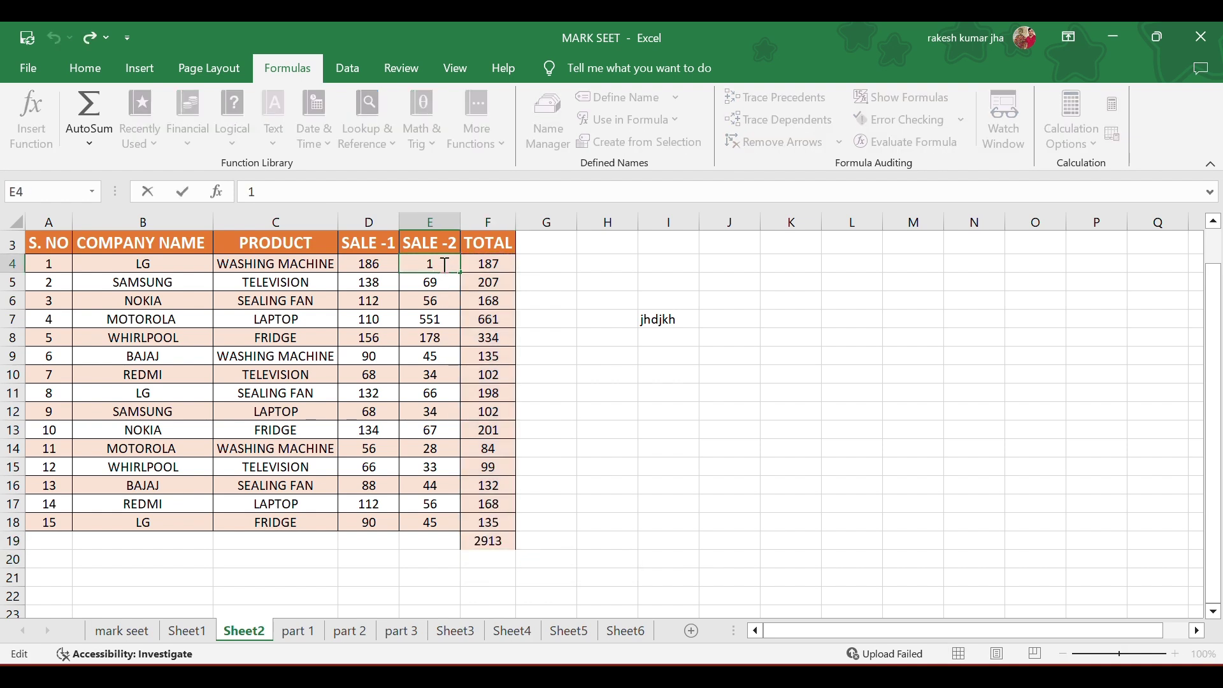
{"action": "type", "text": "0"}
{"action": "key", "text": "Return"}
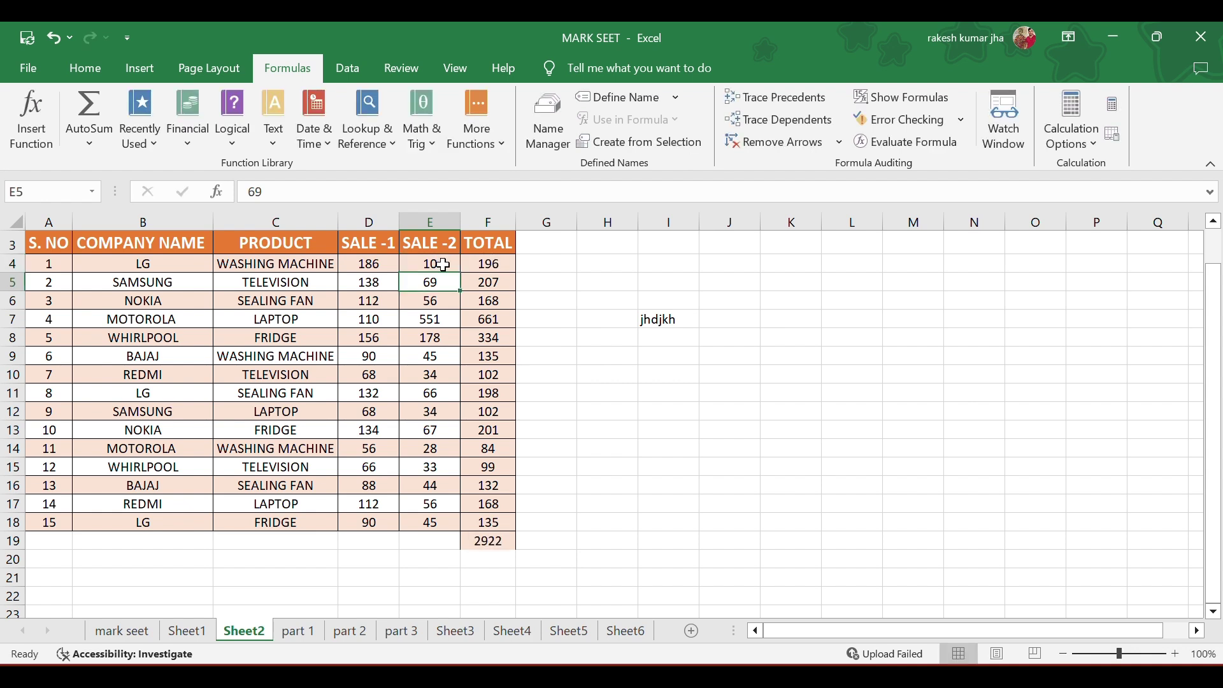
Replace the SALE -2 value in E4 with 20000
{"action": "left_click", "coordinate": [444, 264]}
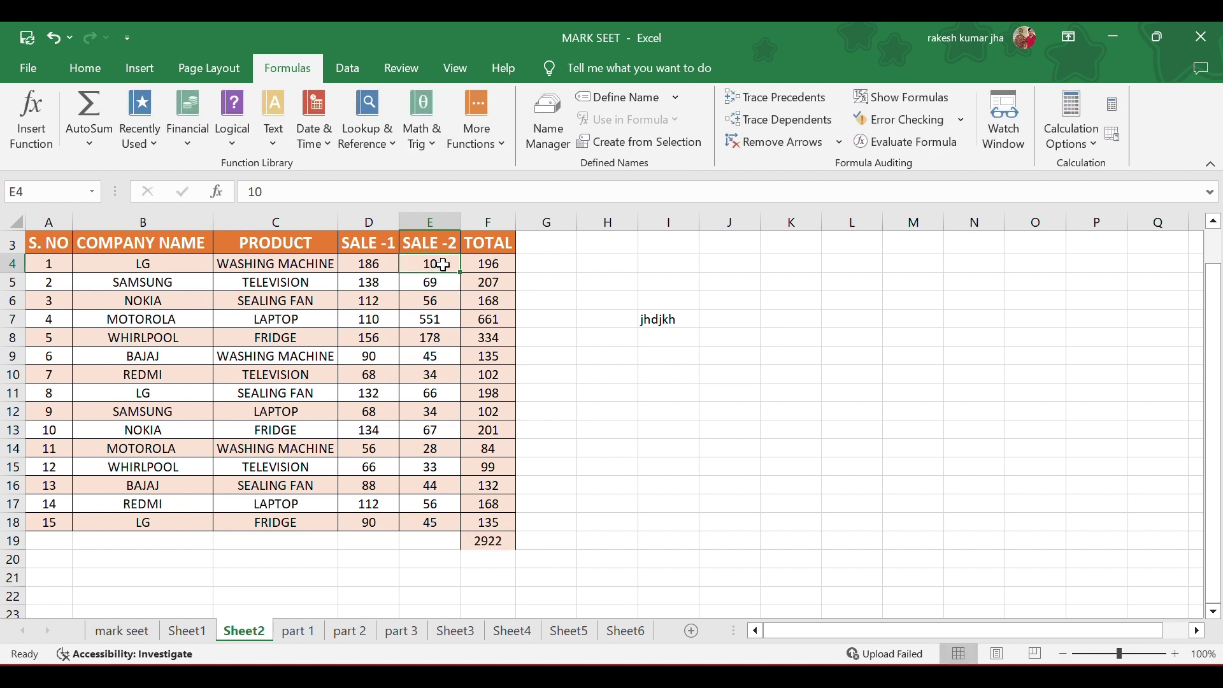
{"action": "type", "text": "000"}
{"action": "key", "text": "BackSpace"}
{"action": "key", "text": "BackSpace"}
{"action": "key", "text": "BackSpace"}
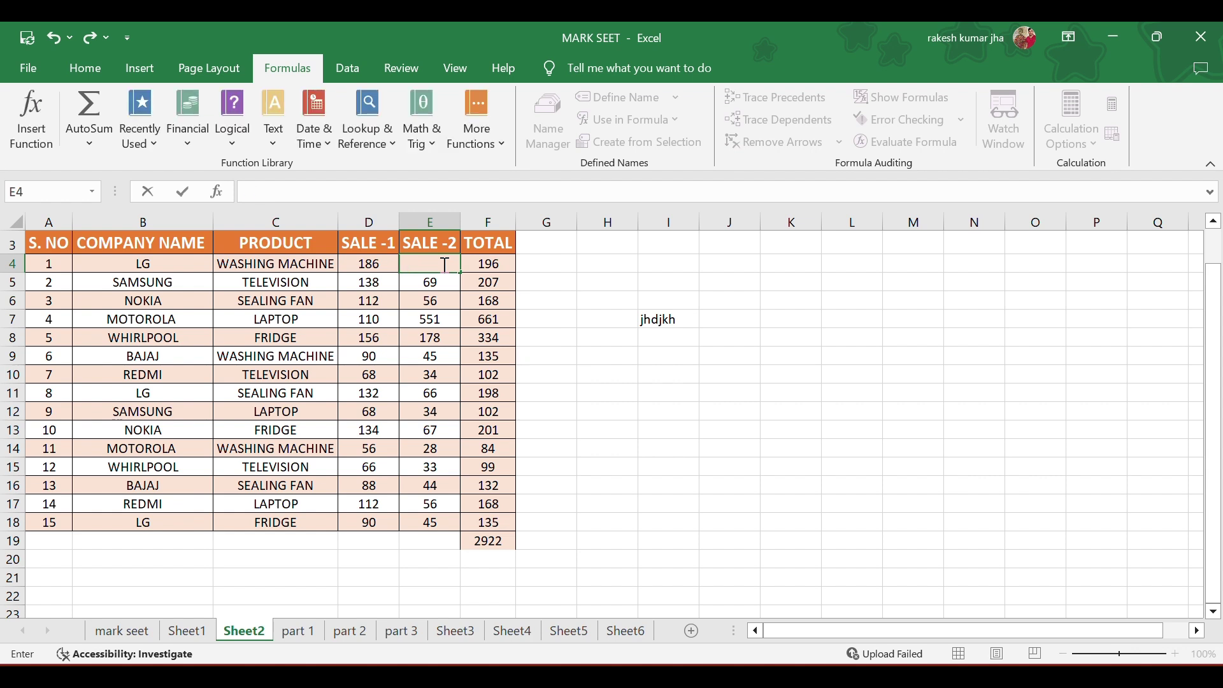
{"action": "type", "text": "20000"}
{"action": "key", "text": "Return"}
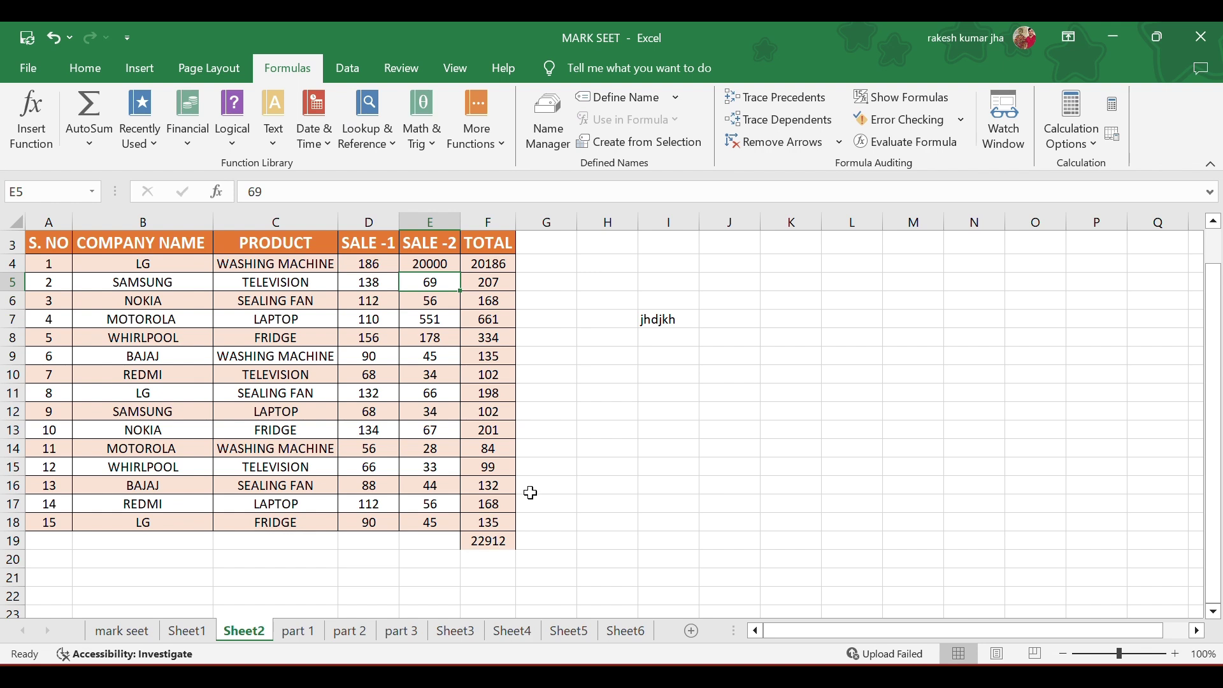
Switch workbook calculation to Manual and replace the SALE -2 value in E5 with 1000
{"action": "left_click", "coordinate": [1070, 146]}
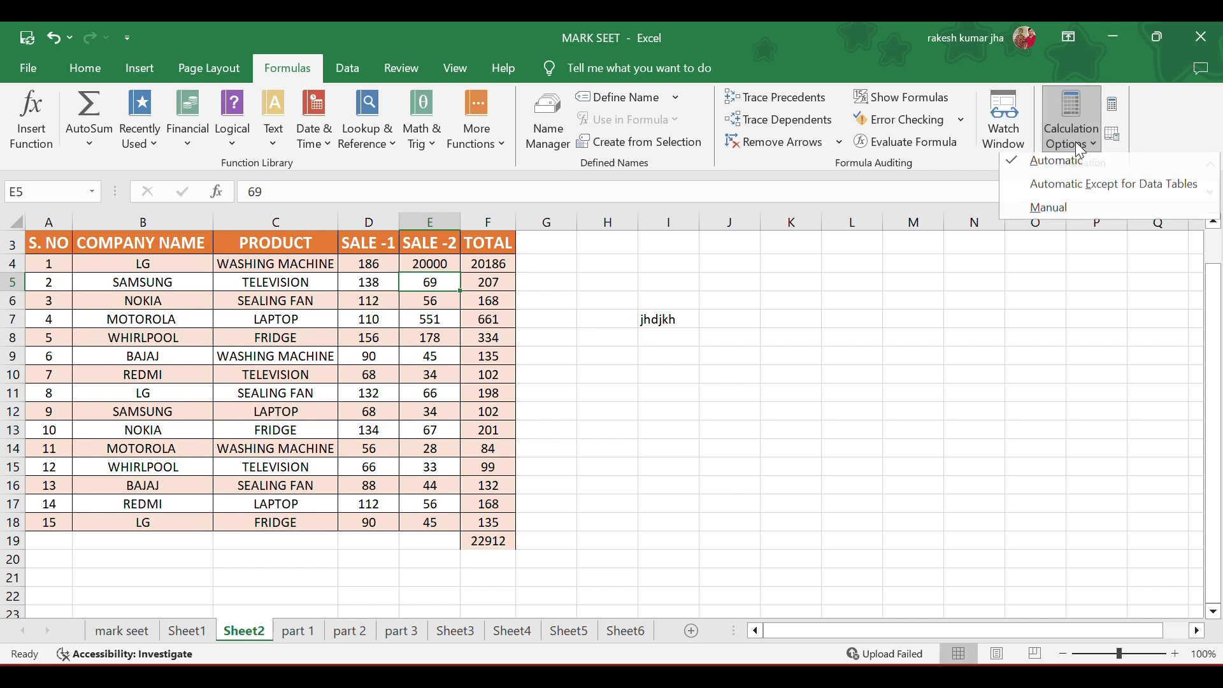
{"action": "left_click", "coordinate": [1096, 217]}
{"action": "double_click", "coordinate": [440, 283]}
{"action": "key", "text": "BackSpace"}
{"action": "key", "text": "BackSpace"}
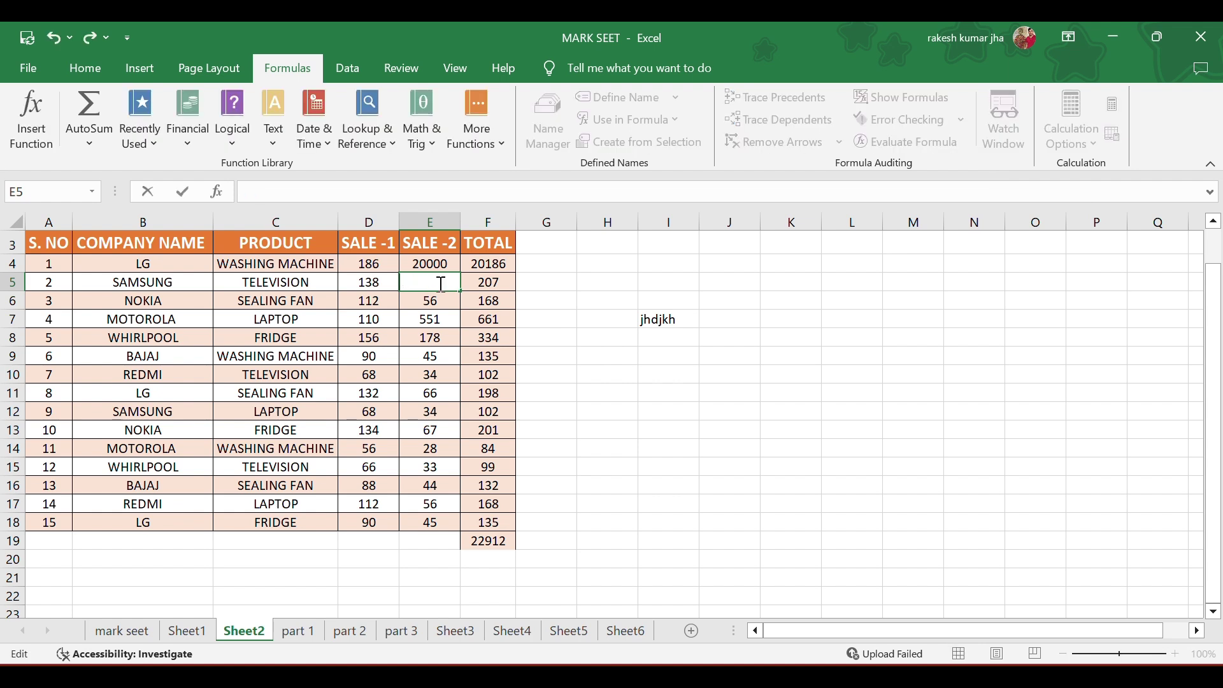
{"action": "type", "text": "1000"}
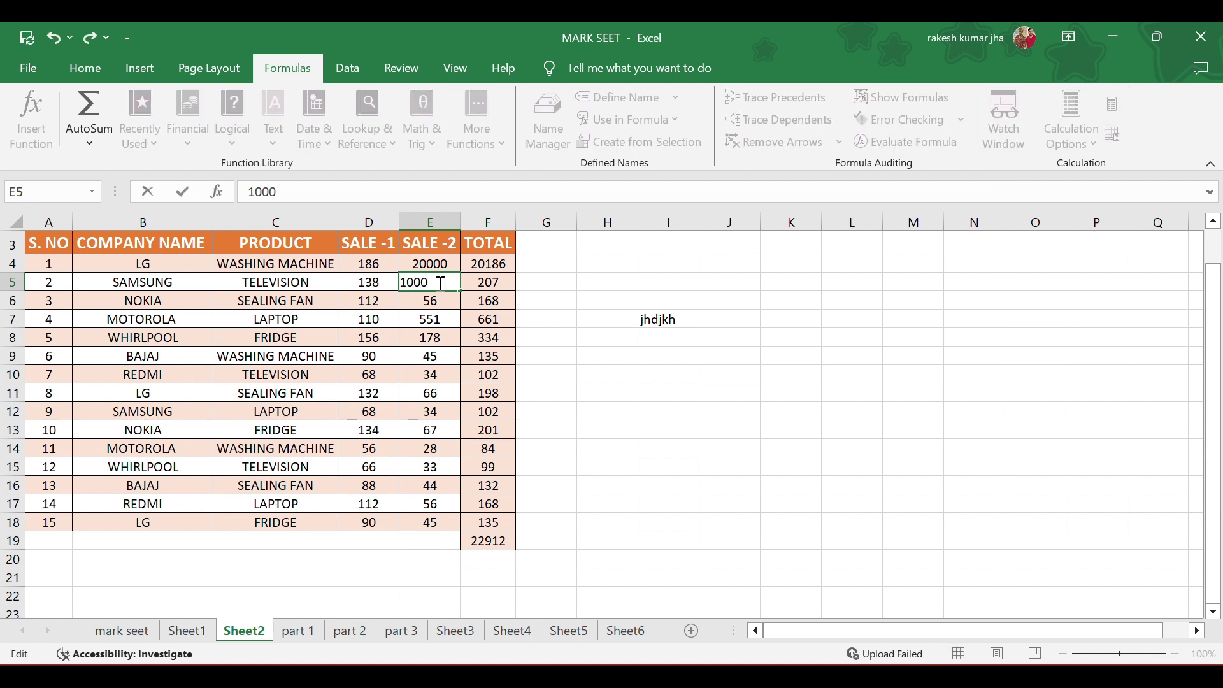
{"action": "key", "text": "Return"}
Check the grand total in F19, recalculate the current worksheet, and set workbook calculation back to Automatic
{"action": "left_click", "coordinate": [485, 542]}
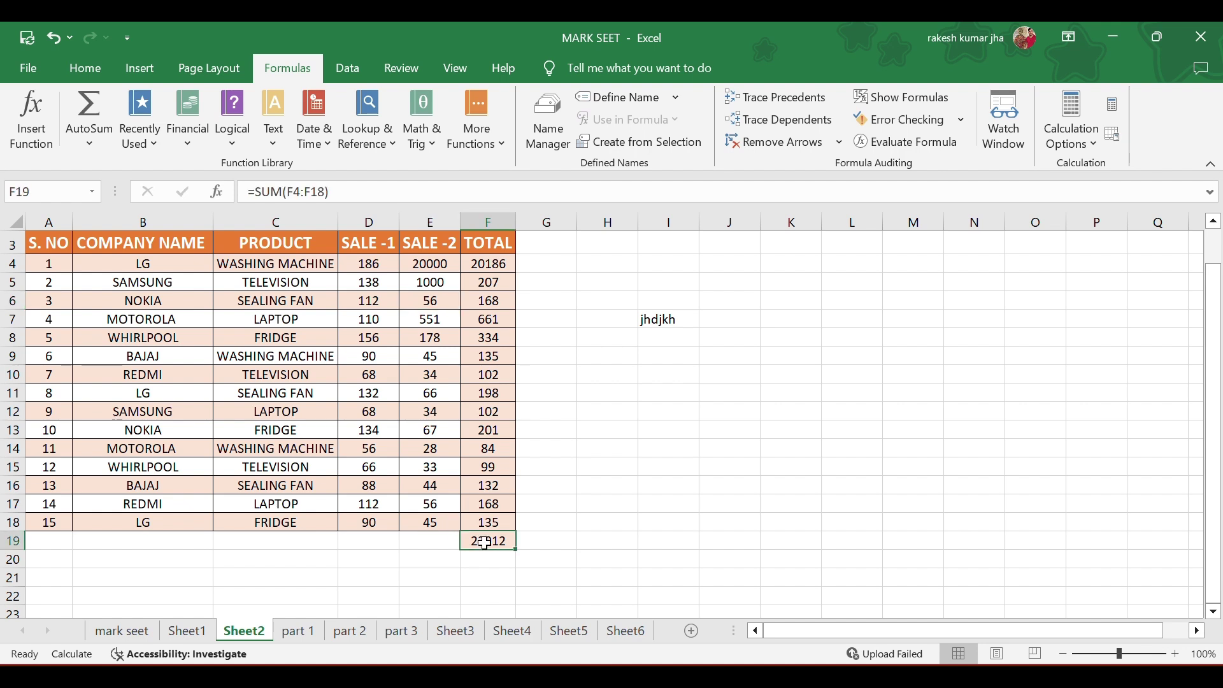
{"action": "left_click", "coordinate": [564, 539]}
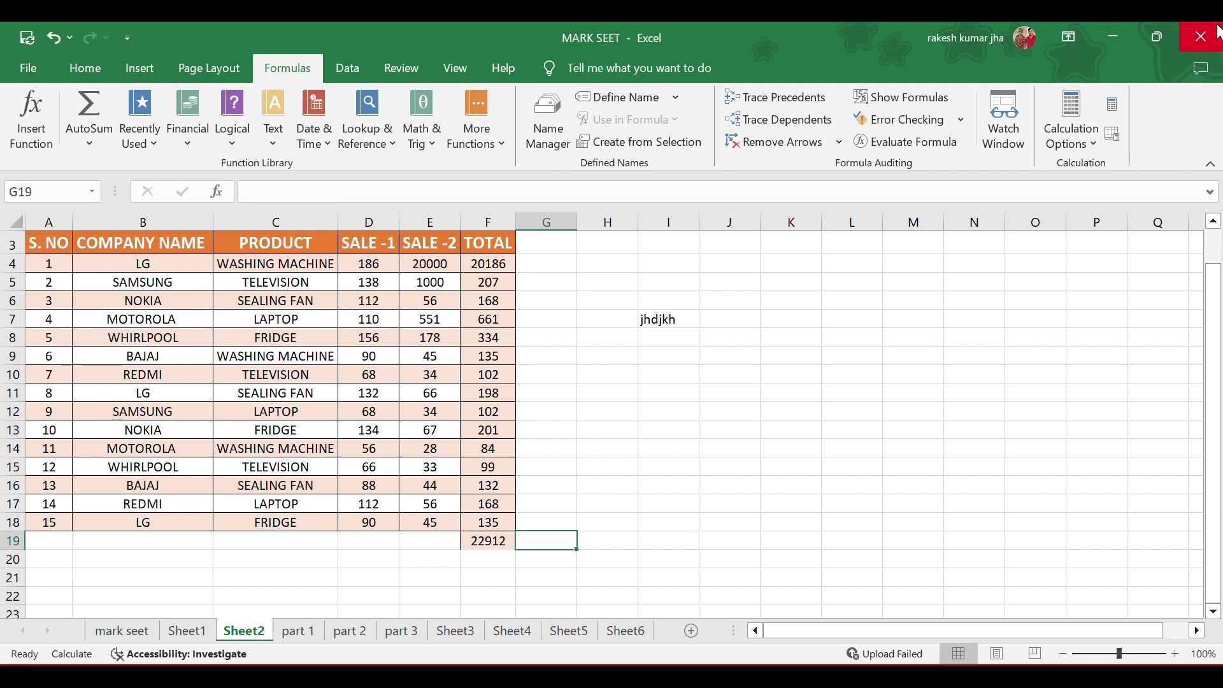
{"action": "left_click", "coordinate": [1111, 139]}
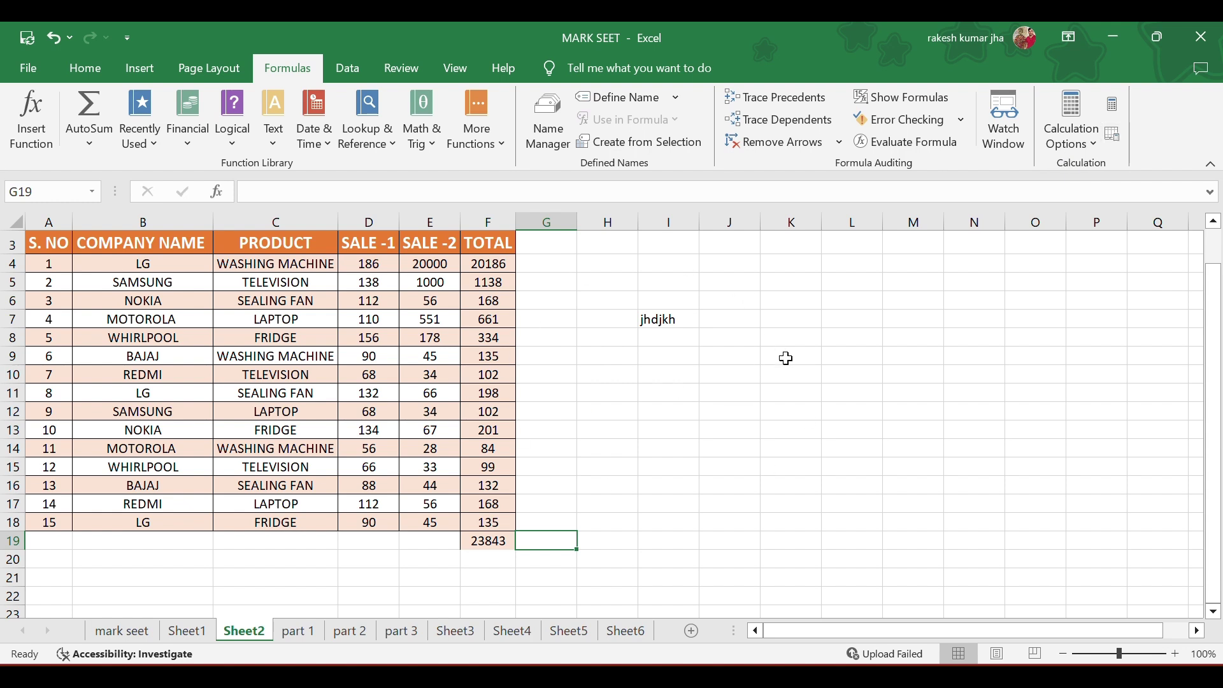
{"action": "left_click", "coordinate": [1074, 143]}
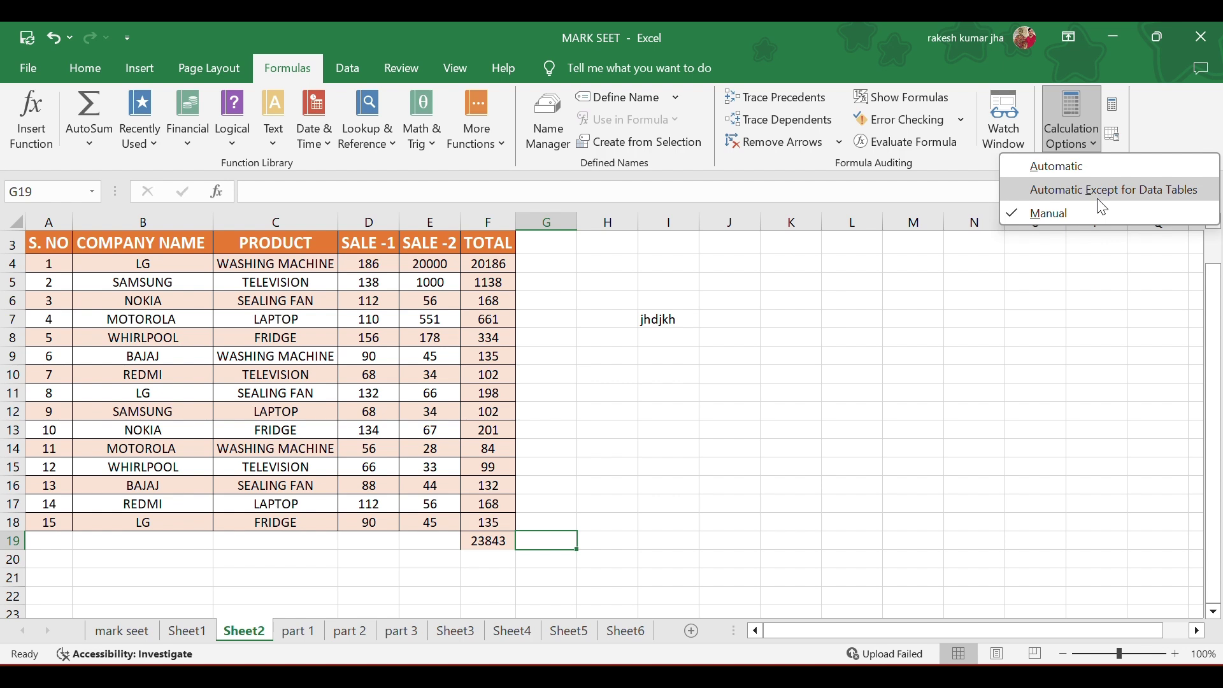
{"action": "left_click", "coordinate": [1077, 167]}
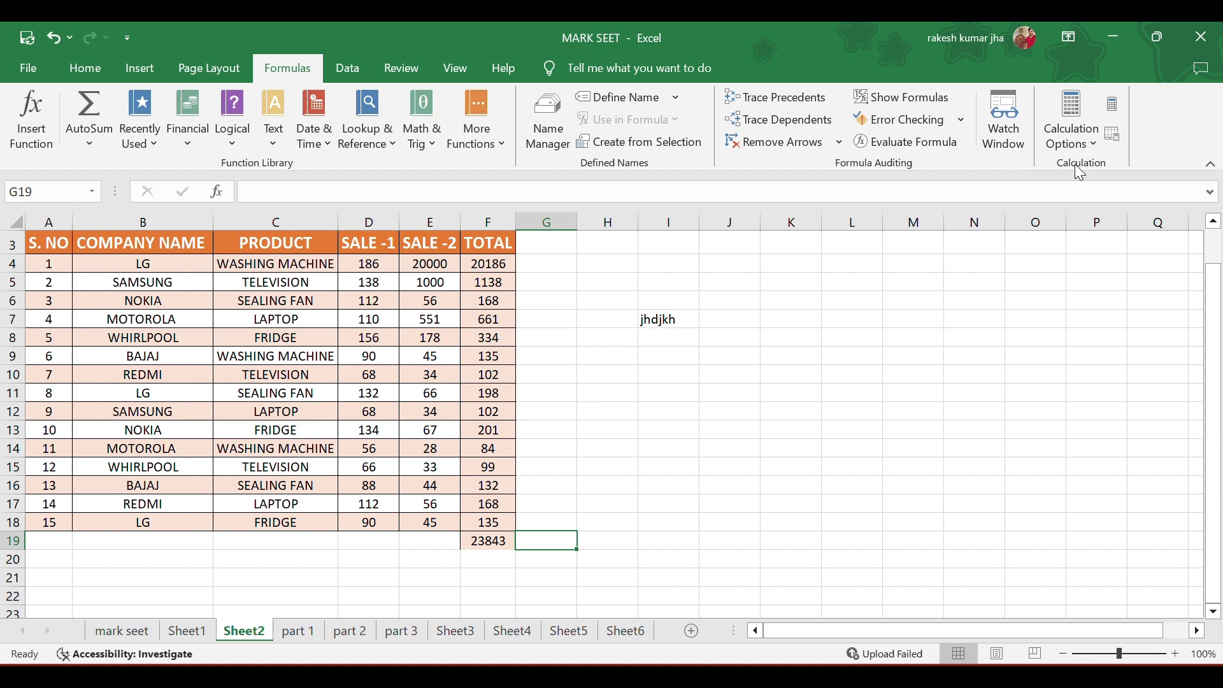